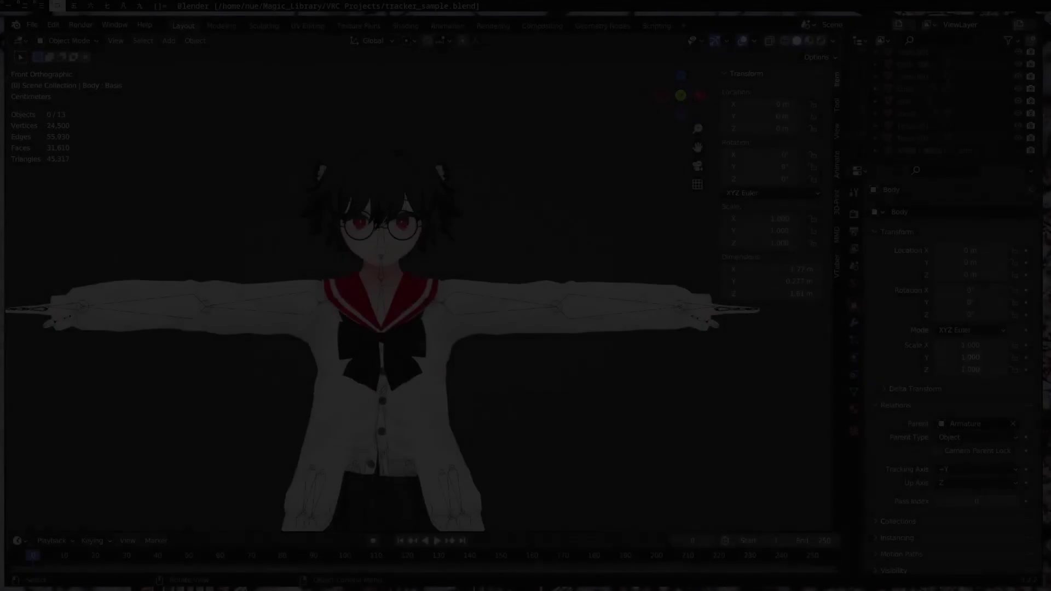
In Pose Mode, rotate the armature's arm bones down out of the T-pose.
{"action": "left_click", "coordinate": [381, 283]}
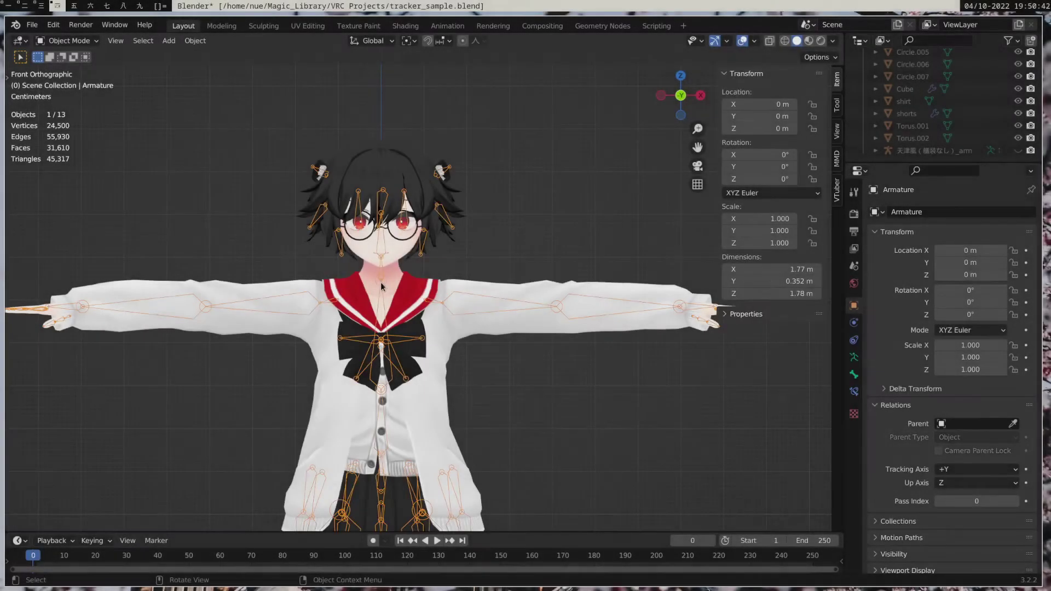
{"action": "left_click", "coordinate": [86, 82]}
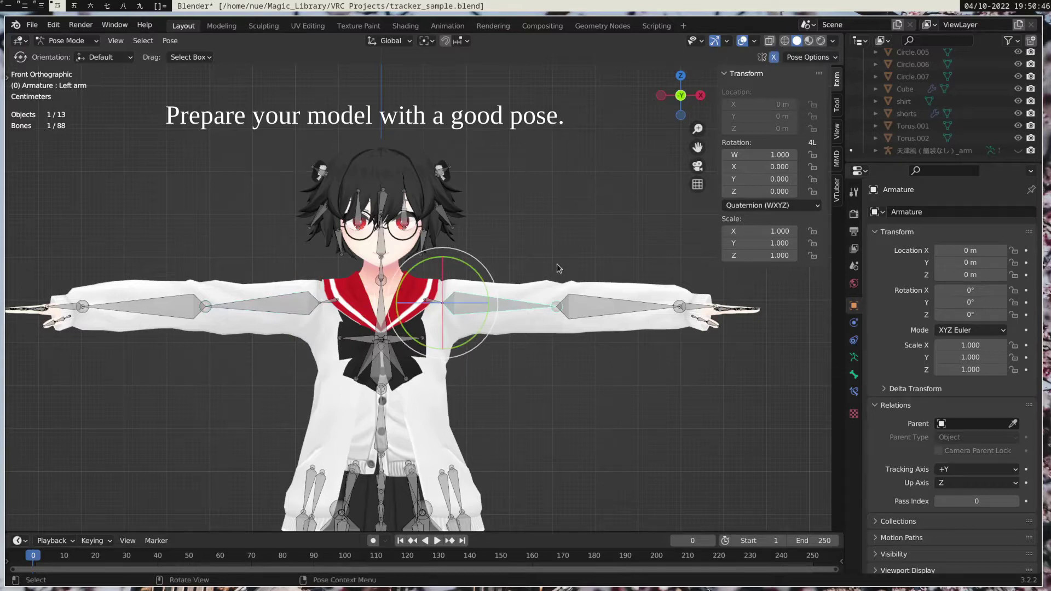
{"action": "key", "text": "r"}
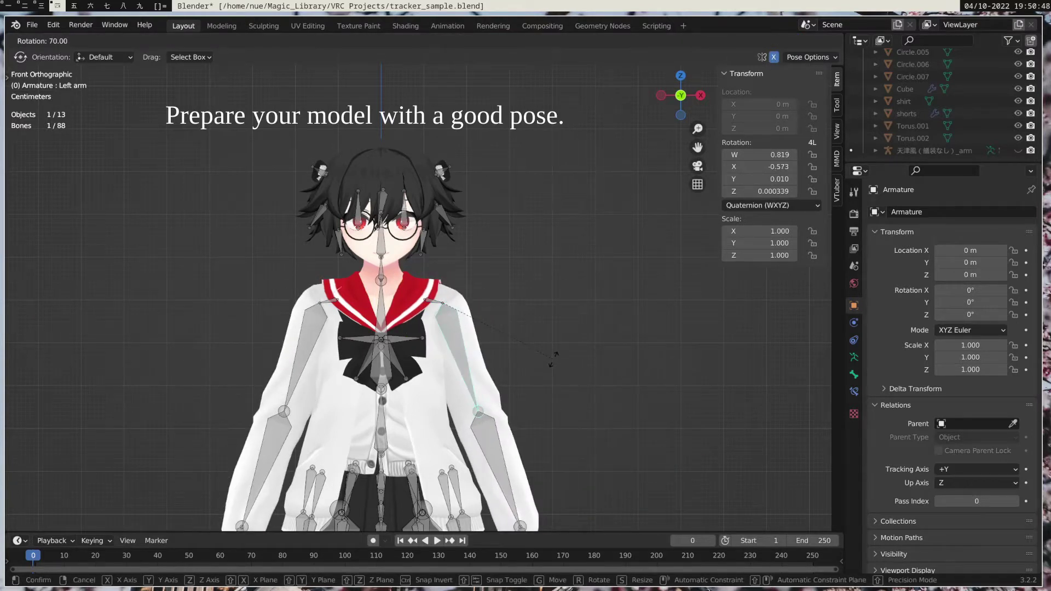
{"action": "key", "text": "Return"}
Bend the forearms 90°, 25° and -95° so the hands rest in front of the body.
{"action": "left_click", "coordinate": [498, 439]}
{"action": "key", "text": "KP_3"}
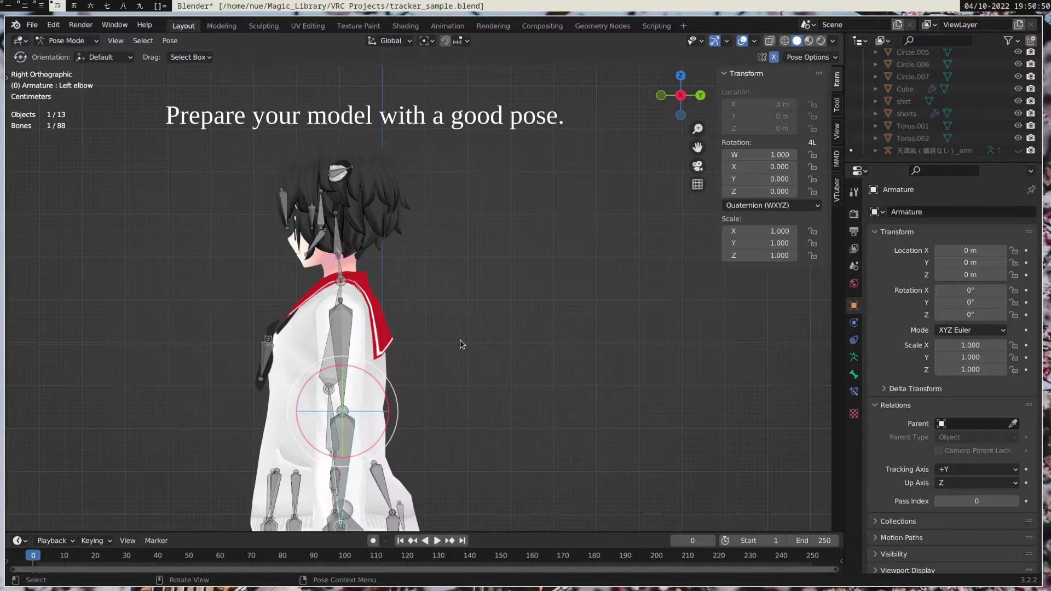
{"action": "type", "text": "r90"}
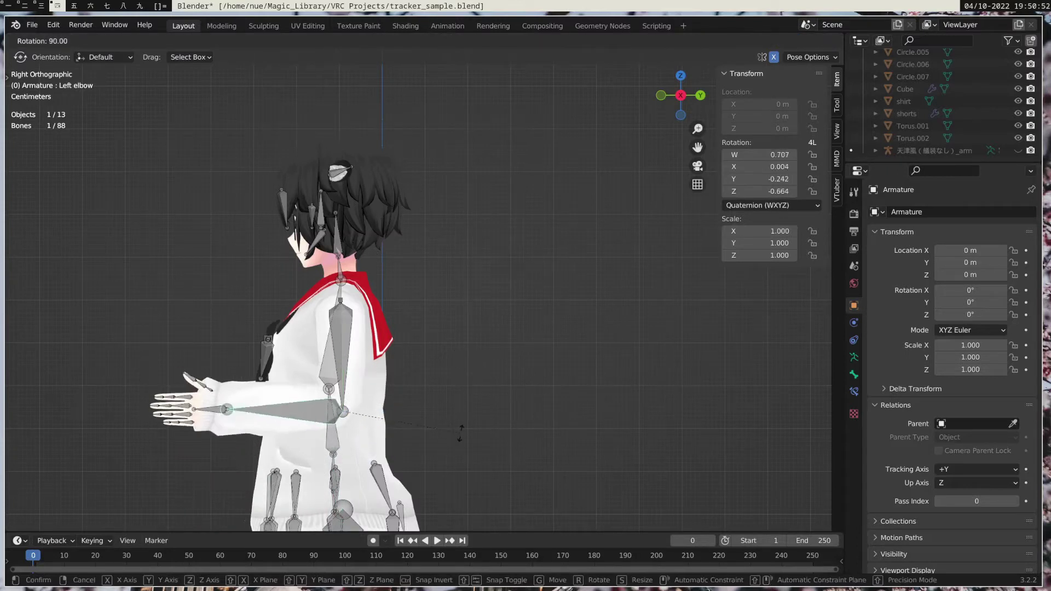
{"action": "key", "text": "Return"}
{"action": "key", "text": "KP_1"}
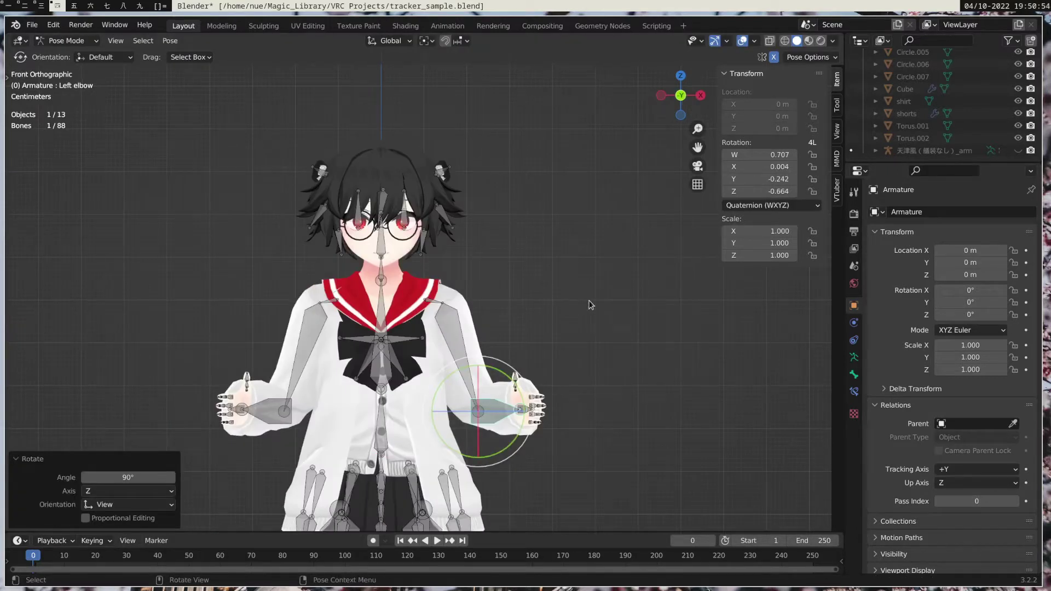
{"action": "key", "text": "KP_7"}
{"action": "type", "text": "r25"}
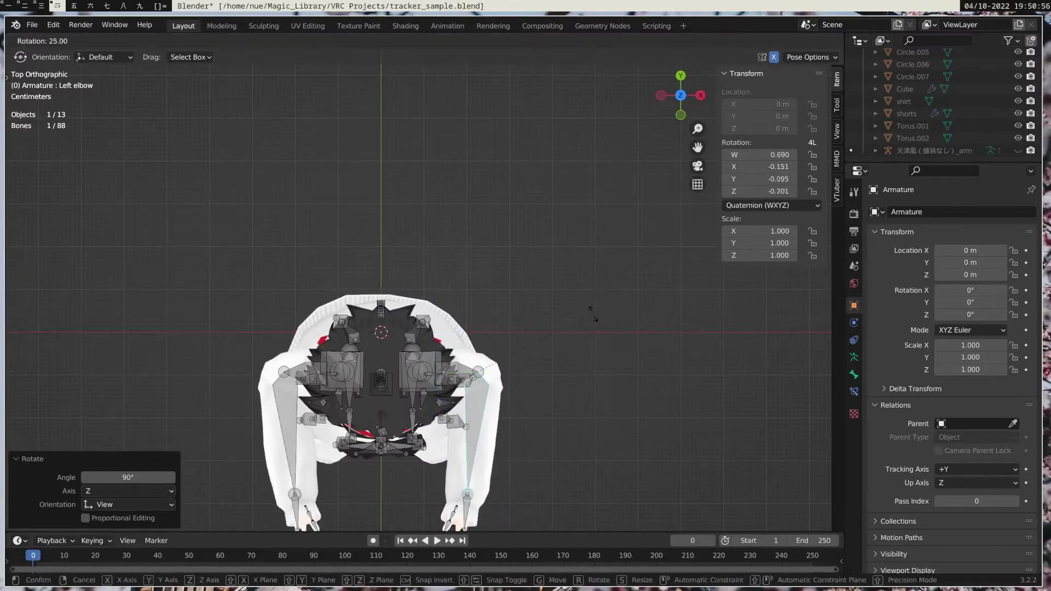
{"action": "key", "text": "Return"}
{"action": "key", "text": "KP_1"}
{"action": "key", "text": "r"}
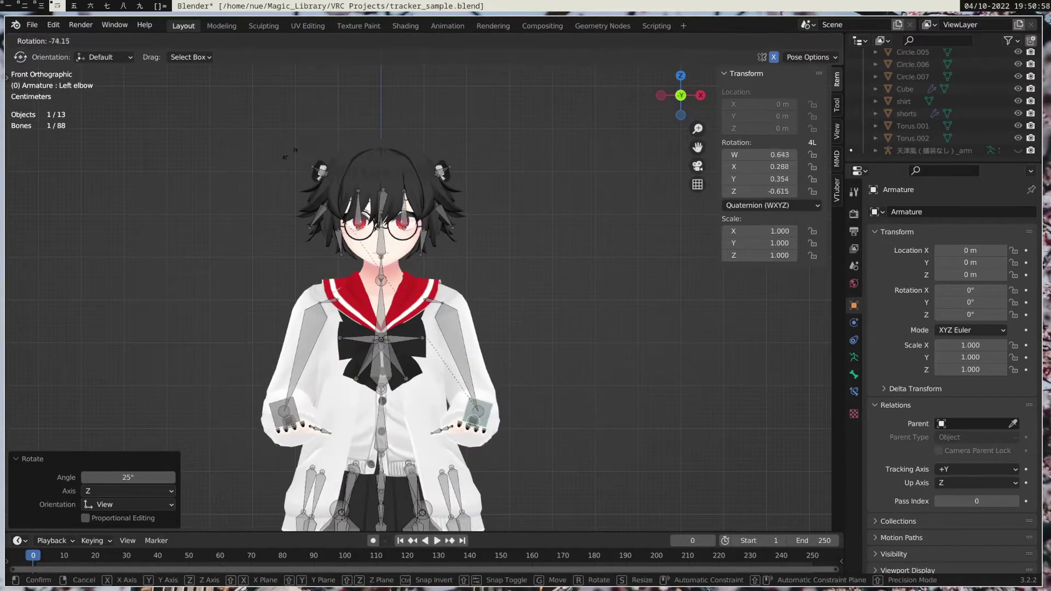
{"action": "key", "text": "Return"}
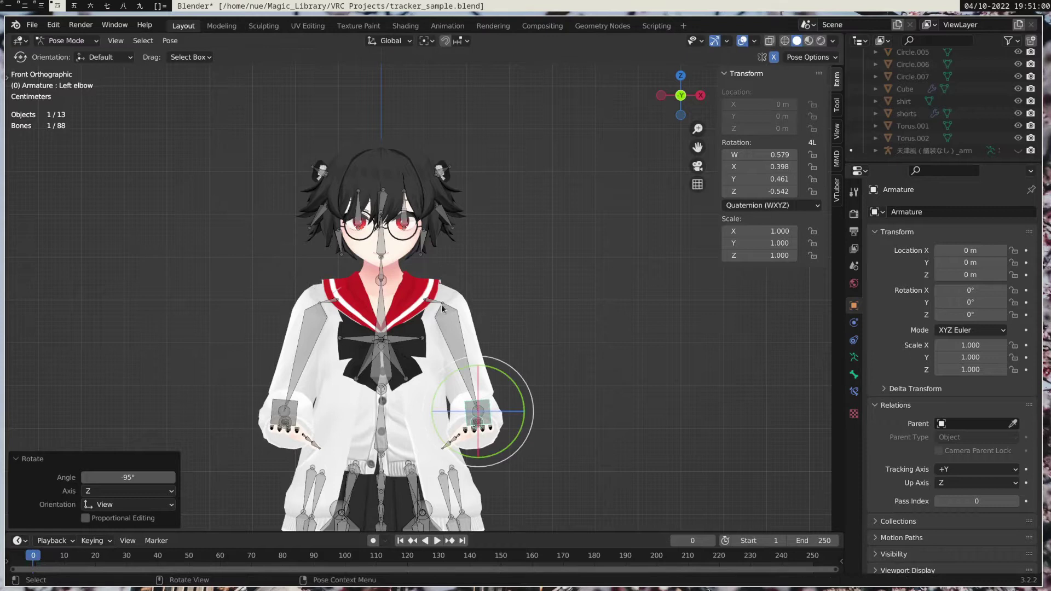
{"action": "left_click", "coordinate": [67, 41]}
Return to Object Mode, hide the armature, and frame the avatar facing the camera.
{"action": "left_click", "coordinate": [68, 55]}
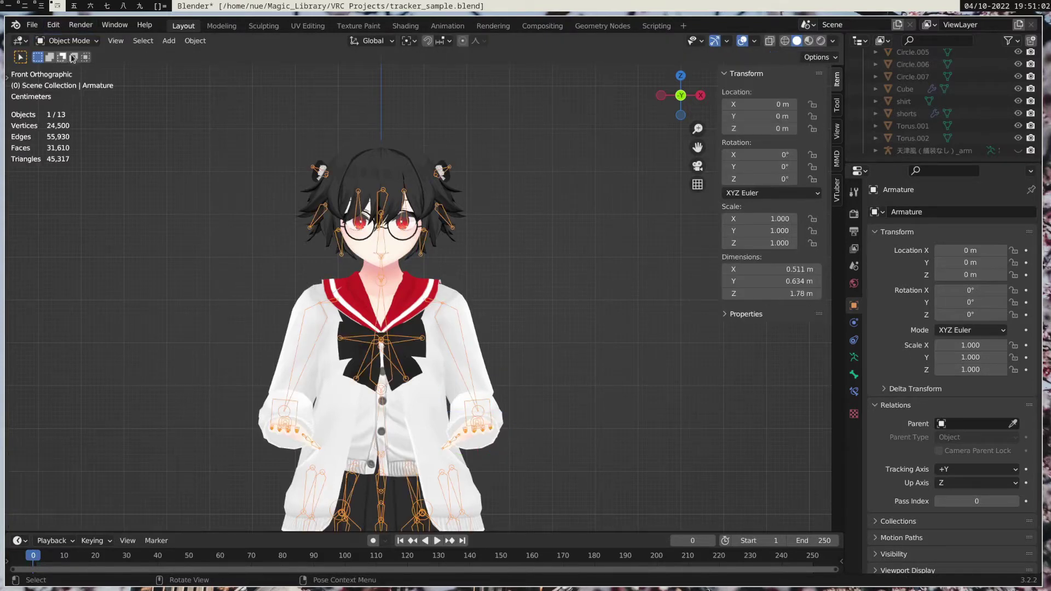
{"action": "middle_click_drag", "start_coordinate": [383, 274], "coordinate": [351, 262]}
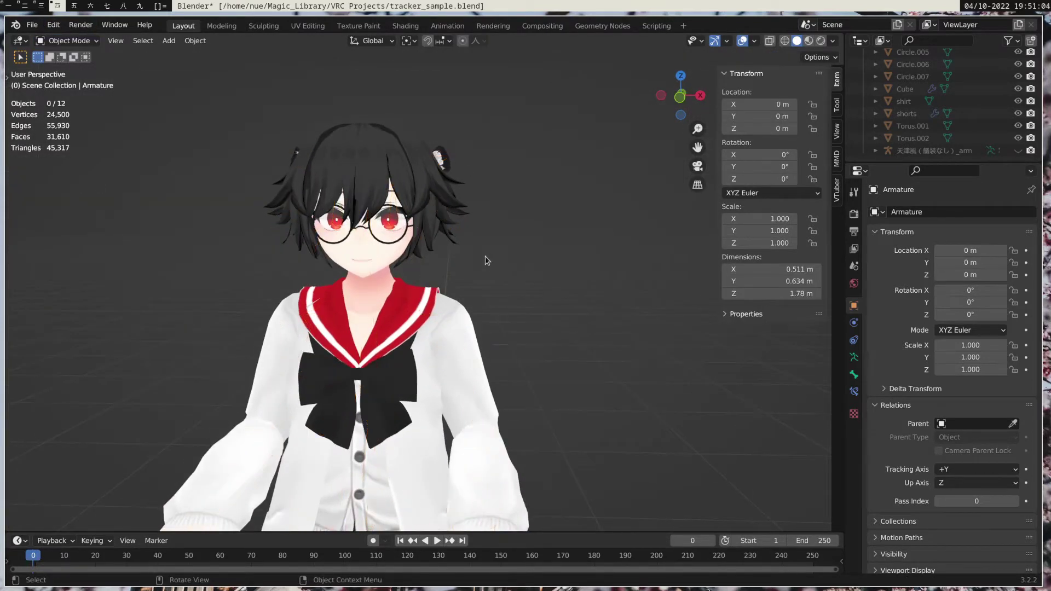
{"action": "key", "text": "h"}
{"action": "middle_click_drag", "start_coordinate": [523, 306], "coordinate": [505, 289]}
{"action": "scroll", "coordinate": [505, 288], "scroll_direction": "up", "scroll_amount": 2}
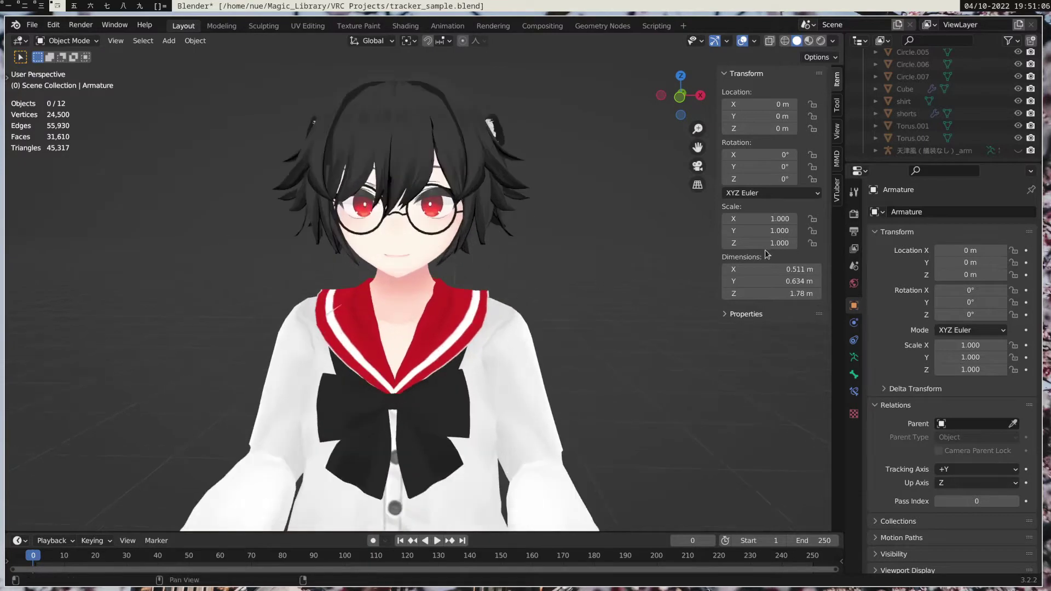
In the VTuber Tracker tab, assign Armature as the armature and Face as the face mesh.
{"action": "left_click", "coordinate": [837, 201]}
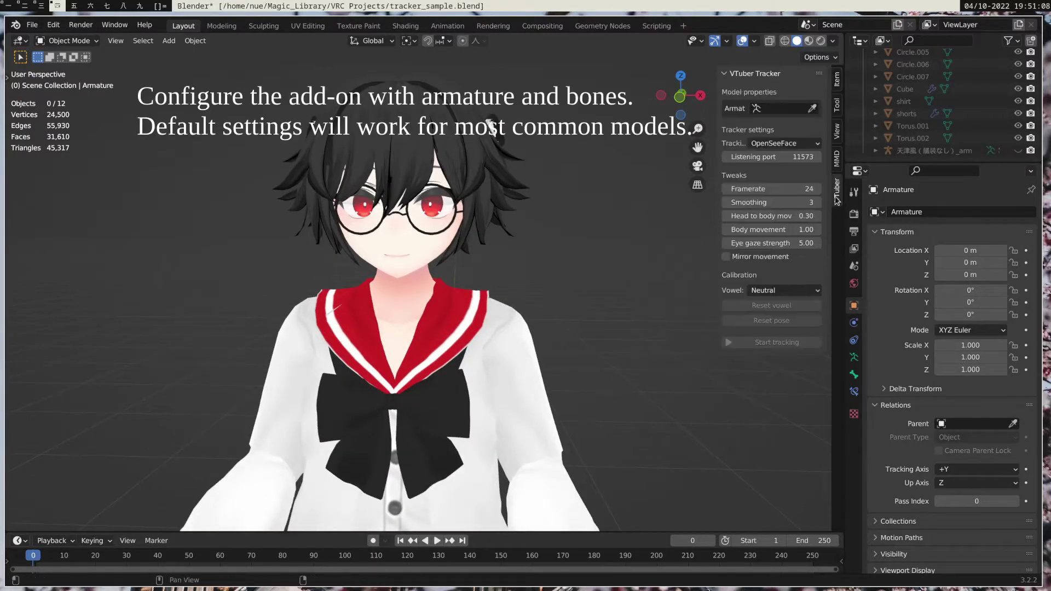
{"action": "left_click", "coordinate": [779, 109]}
{"action": "left_click", "coordinate": [781, 131]}
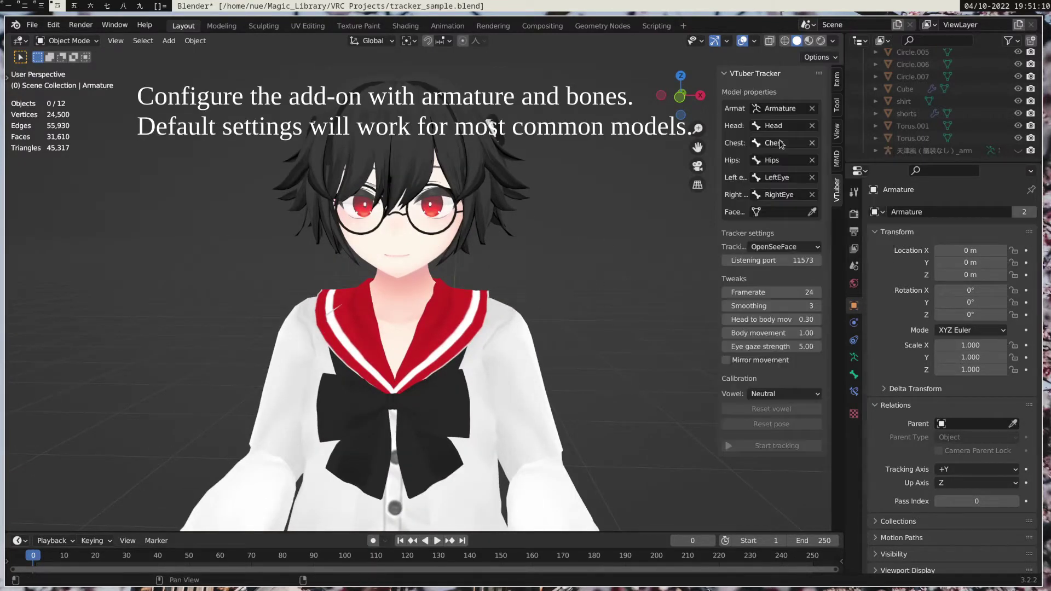
{"action": "left_click", "coordinate": [778, 216]}
{"action": "type", "text": "fa"}
{"action": "left_click", "coordinate": [775, 232]}
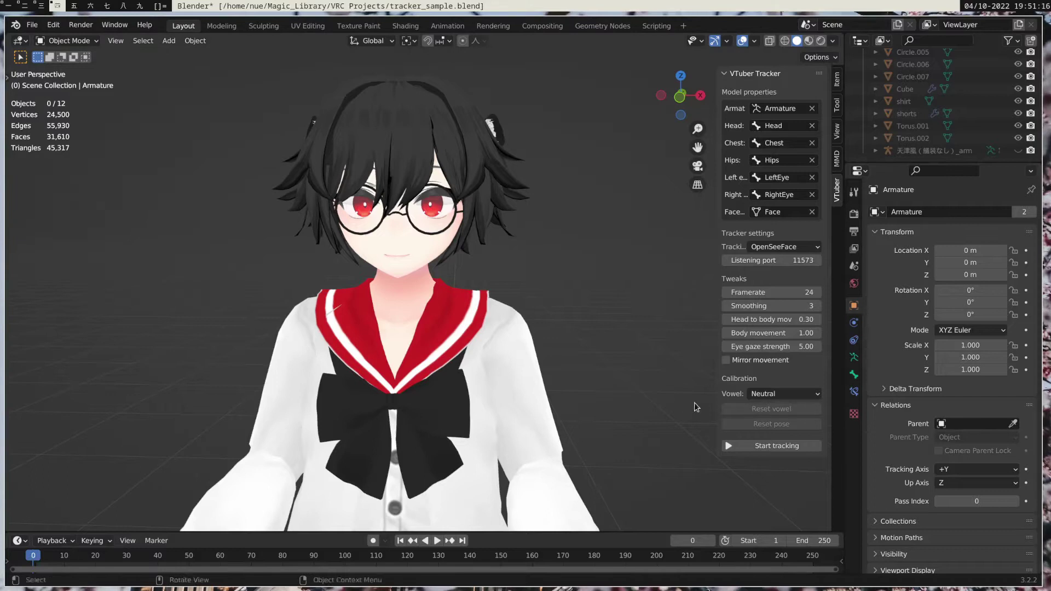
Start live face tracking and calibrate the A, I and U mouth vowels.
{"action": "left_click", "coordinate": [764, 447]}
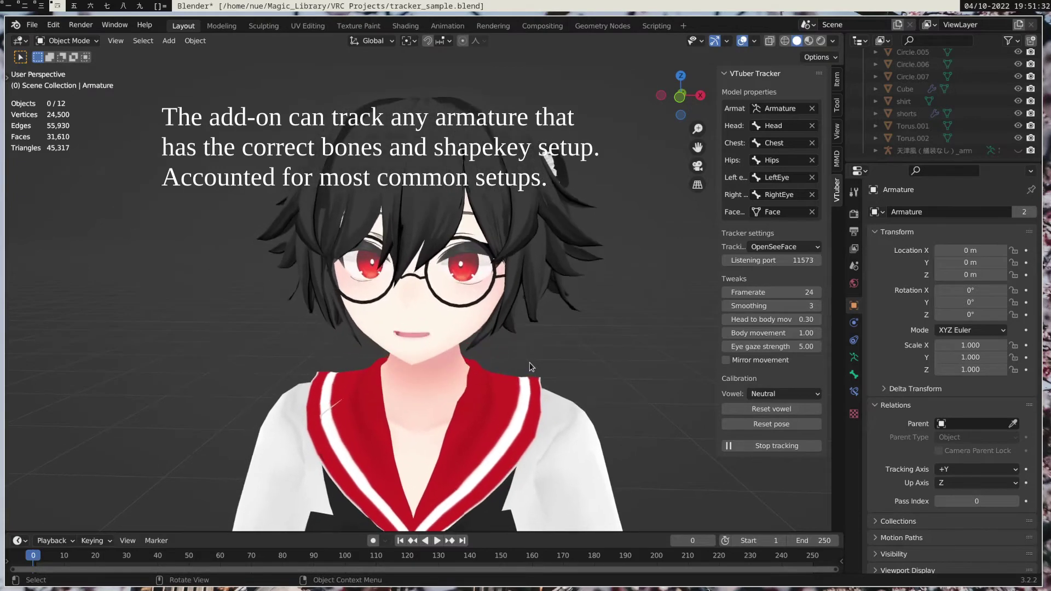
{"action": "left_click", "coordinate": [785, 394]}
{"action": "left_click", "coordinate": [756, 422]}
{"action": "left_click", "coordinate": [777, 395]}
{"action": "left_click", "coordinate": [761, 436]}
{"action": "left_click", "coordinate": [768, 396]}
{"action": "left_click", "coordinate": [756, 449]}
Calibrate the E and O mouth vowels, then stop tracking.
{"action": "left_click", "coordinate": [777, 394]}
{"action": "left_click", "coordinate": [770, 463]}
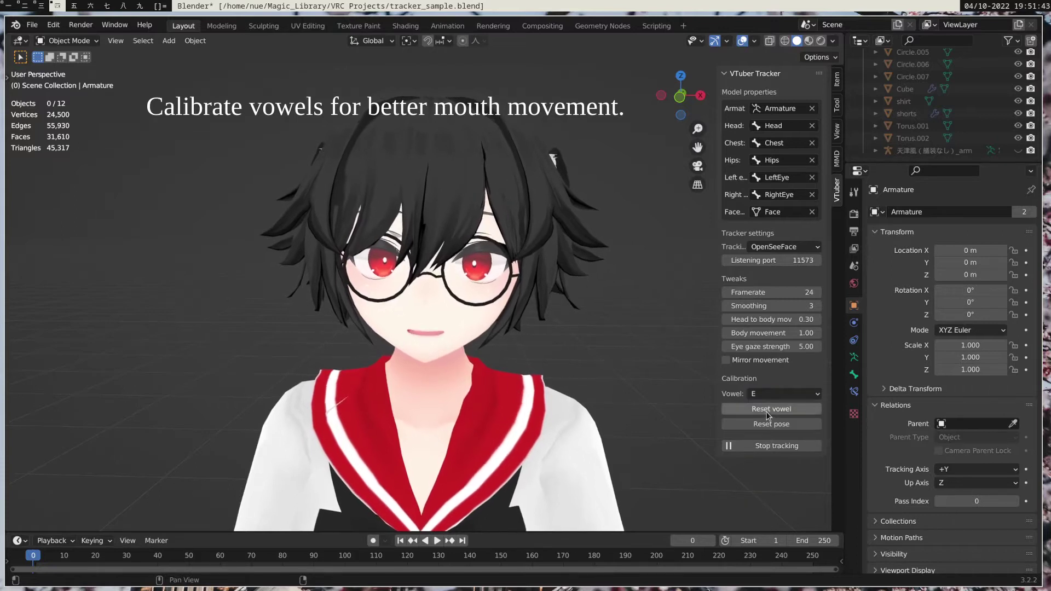
{"action": "left_click", "coordinate": [777, 394]}
{"action": "left_click", "coordinate": [767, 476]}
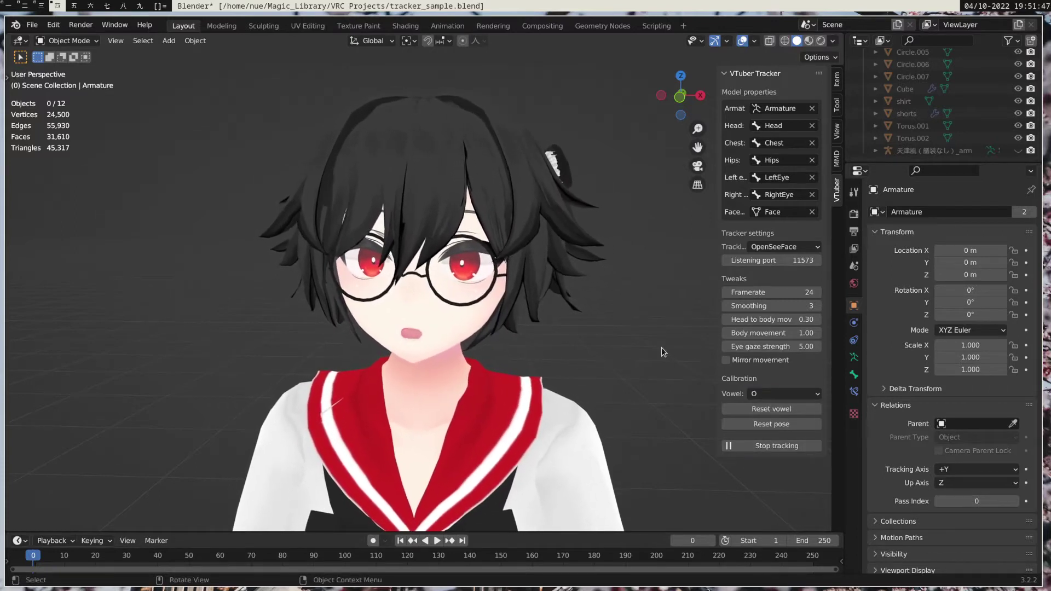
{"action": "left_click", "coordinate": [774, 446]}
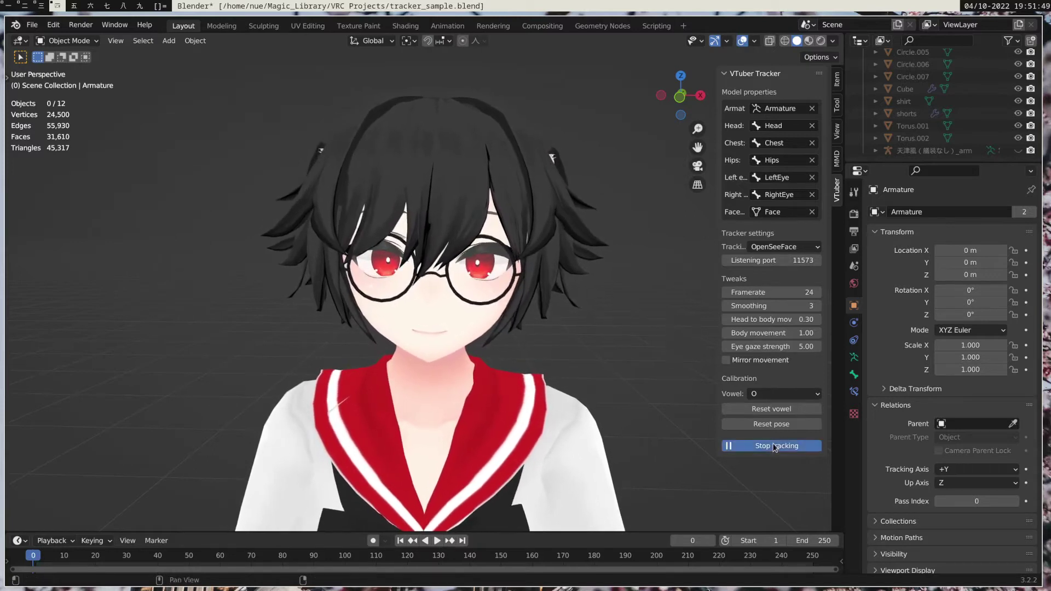
Add a cube, raise it, and scale it to 2.291 around the avatar.
{"action": "key", "text": "shift+a"}
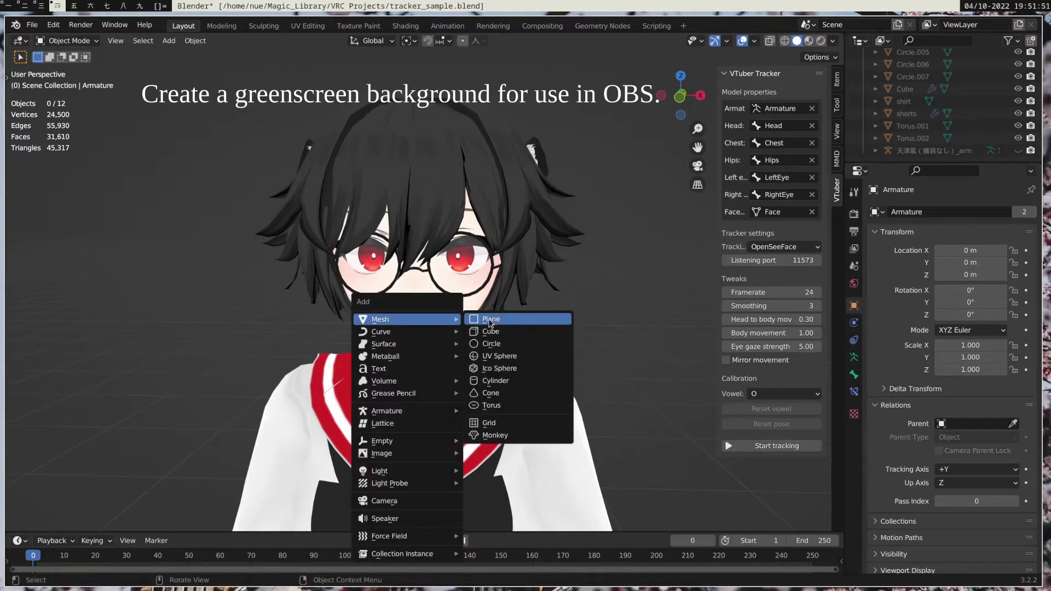
{"action": "left_click", "coordinate": [500, 331]}
{"action": "key", "text": "g"}
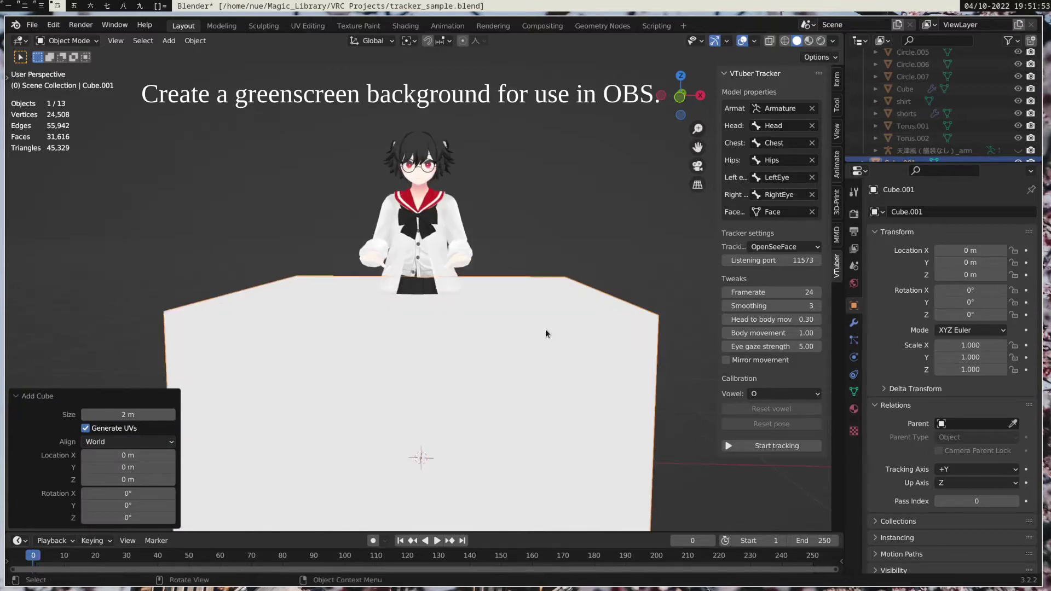
{"action": "left_click", "coordinate": [517, 193]}
{"action": "key", "text": "s"}
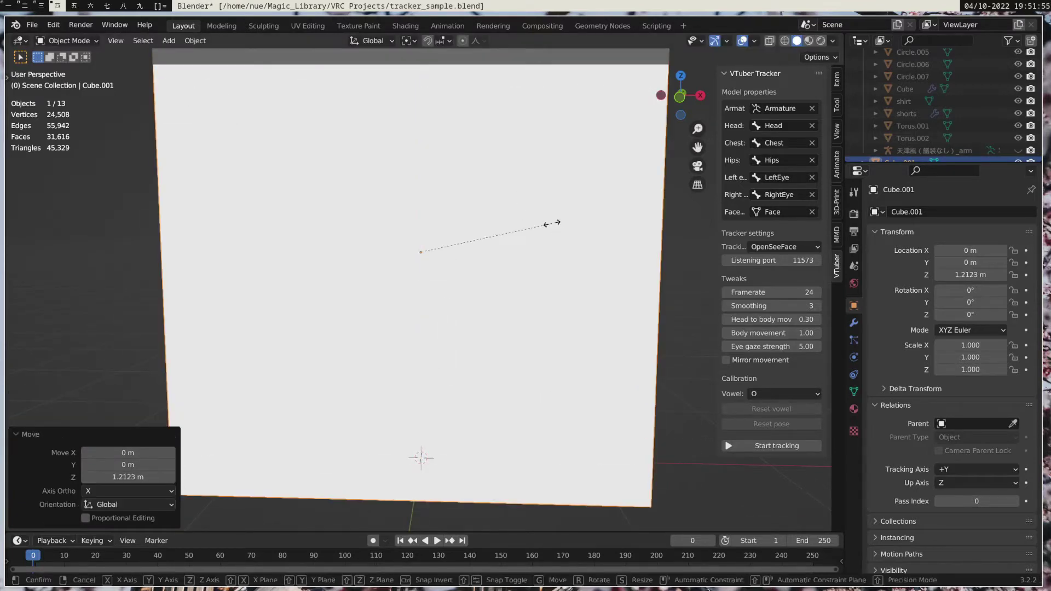
{"action": "left_click", "coordinate": [723, 194]}
{"action": "scroll", "coordinate": [573, 227], "scroll_direction": "down", "scroll_amount": 4}
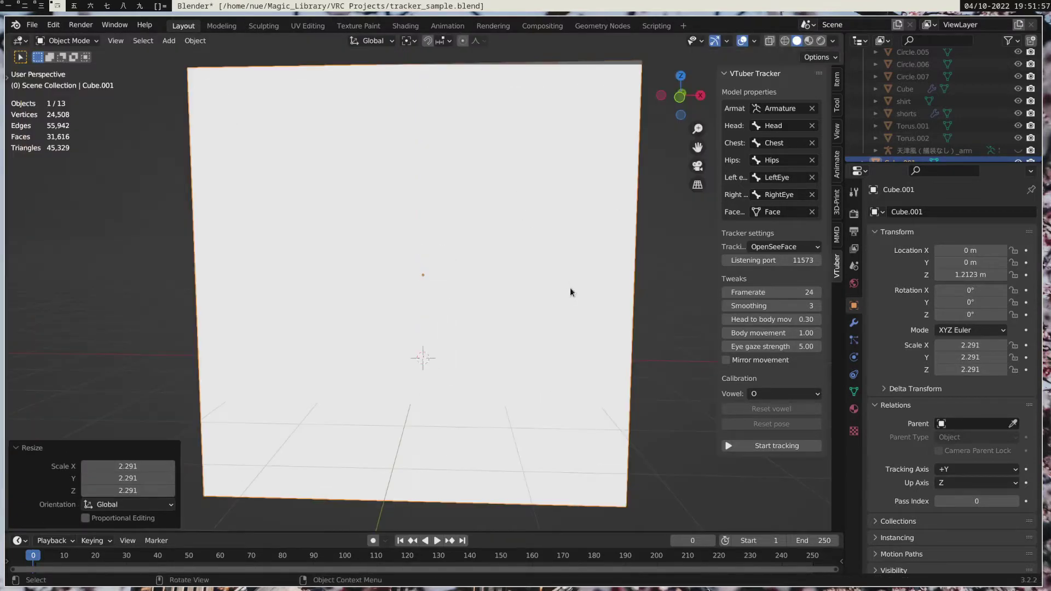
Flip the cube's normals inward in Edit Mode, then return to Object Mode.
{"action": "key", "text": "Tab"}
{"action": "key", "text": "F3"}
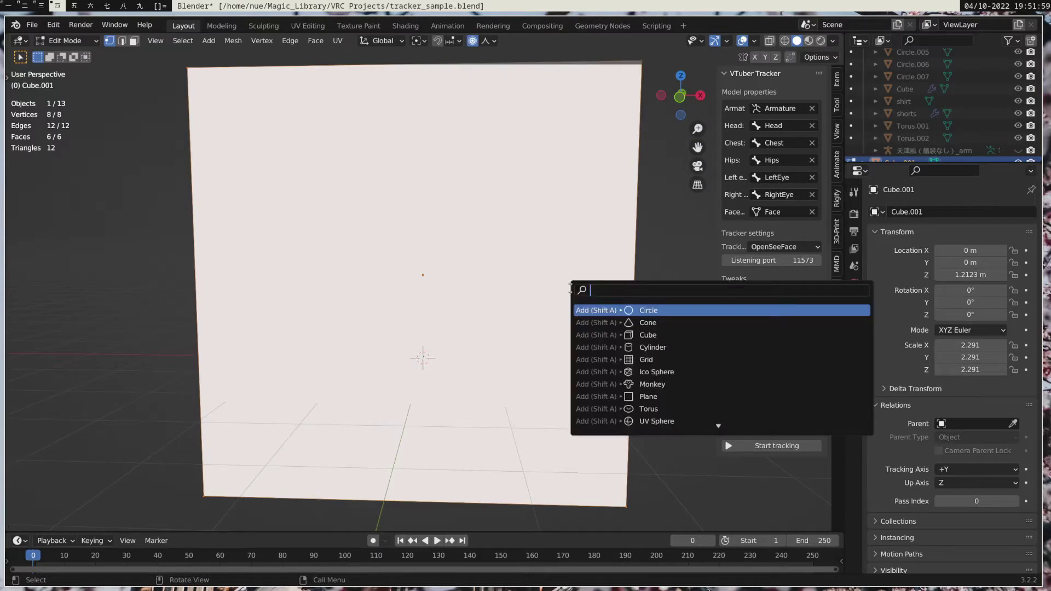
{"action": "type", "text": "fli"}
{"action": "key", "text": "Return"}
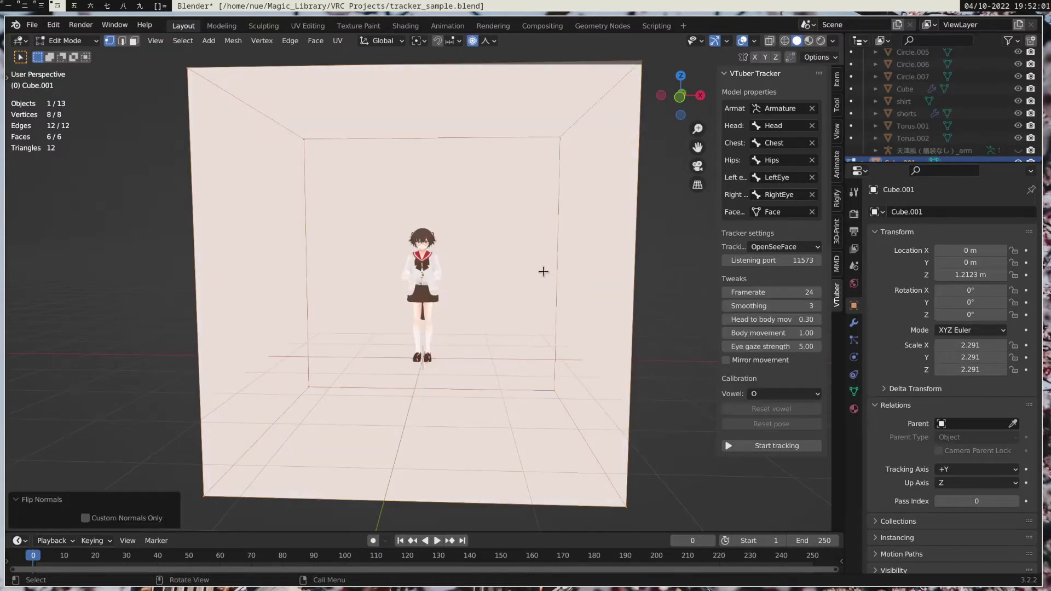
{"action": "scroll", "coordinate": [526, 264], "scroll_direction": "up", "scroll_amount": 4}
{"action": "scroll", "coordinate": [504, 207], "scroll_direction": "up", "scroll_amount": 2}
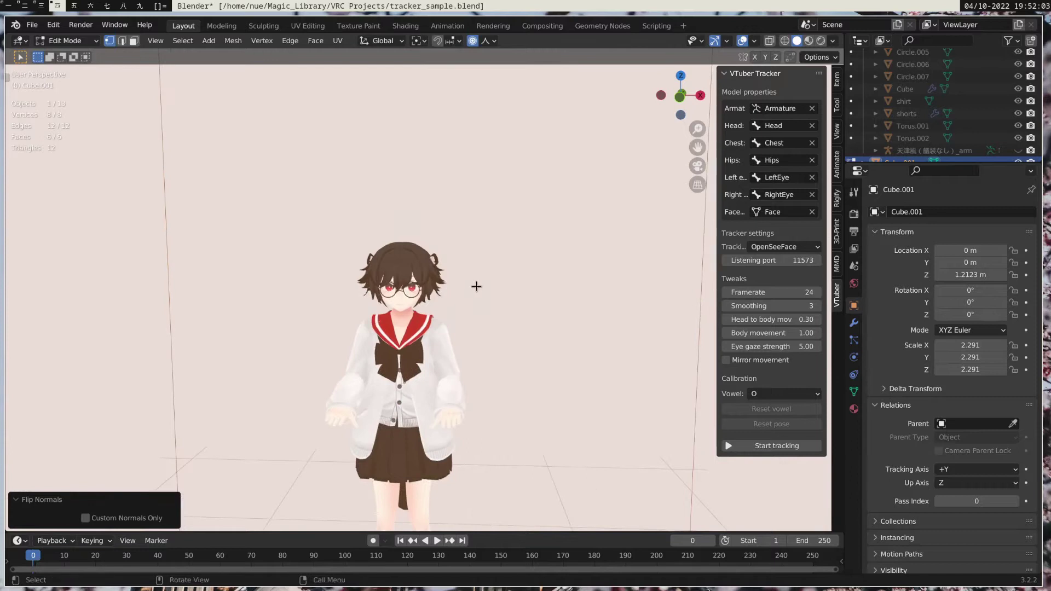
{"action": "key", "text": "Tab"}
{"action": "scroll", "coordinate": [442, 276], "scroll_direction": "up", "scroll_amount": 2}
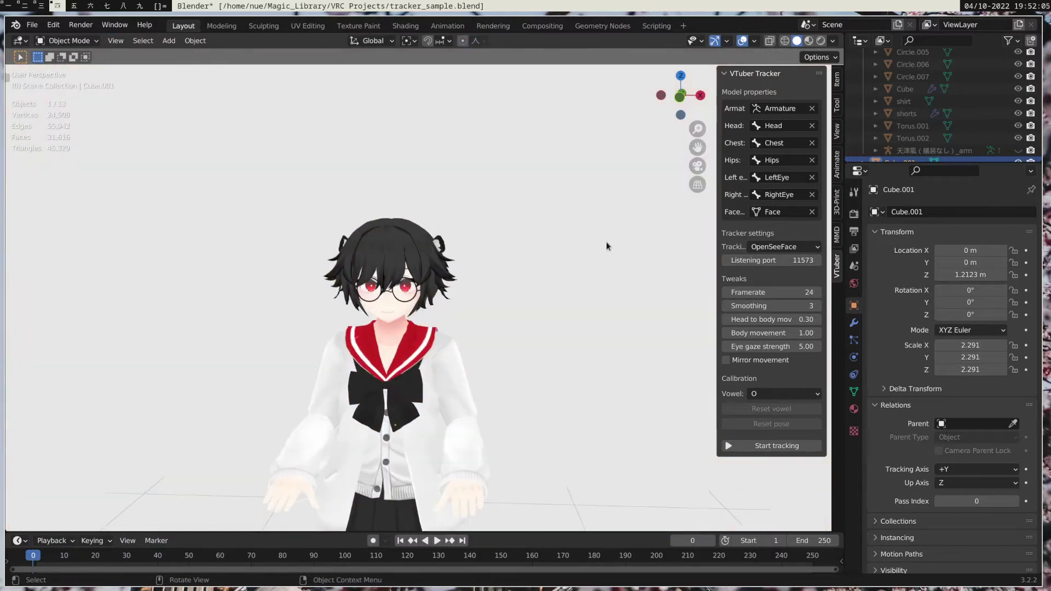
Create a new material for the backdrop cube.
{"action": "left_click", "coordinate": [853, 409]}
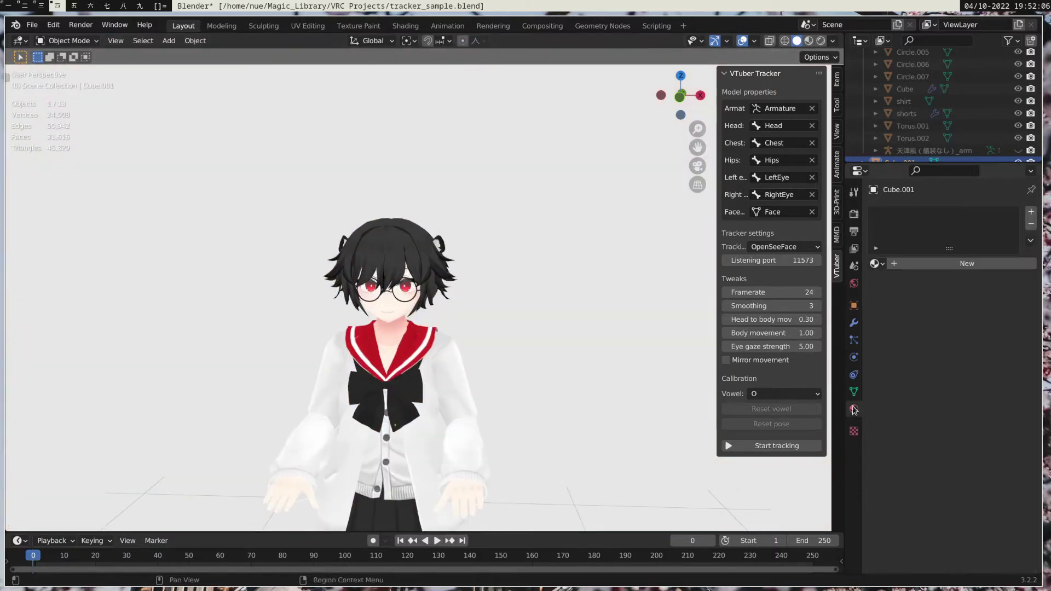
{"action": "left_click", "coordinate": [936, 268]}
{"action": "scroll", "coordinate": [919, 410], "scroll_direction": "down", "scroll_amount": 2}
{"action": "scroll", "coordinate": [905, 505], "scroll_direction": "down", "scroll_amount": 8}
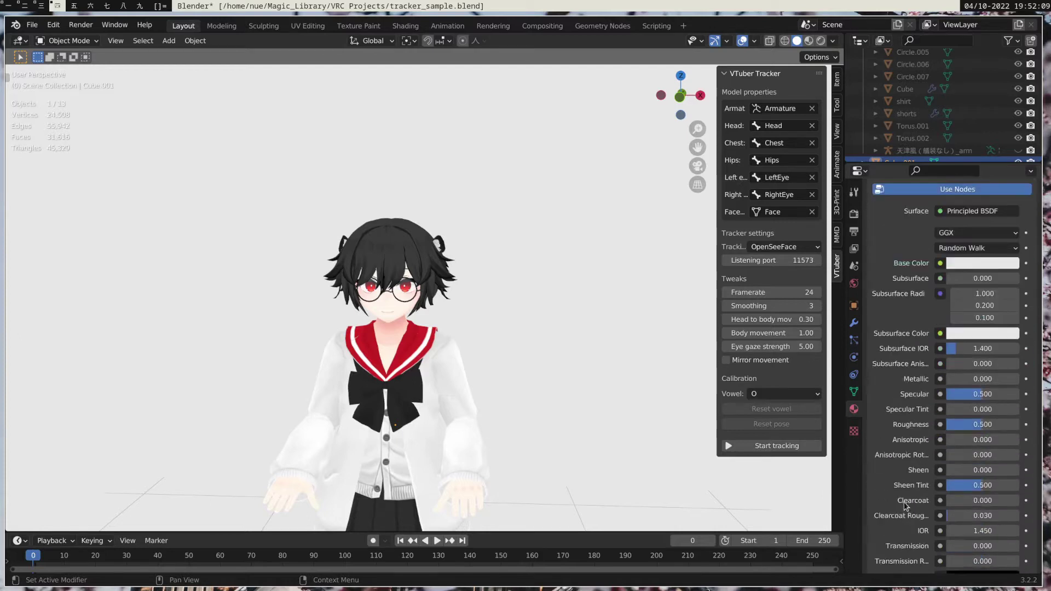
{"action": "scroll", "coordinate": [903, 509], "scroll_direction": "down", "scroll_amount": 10}
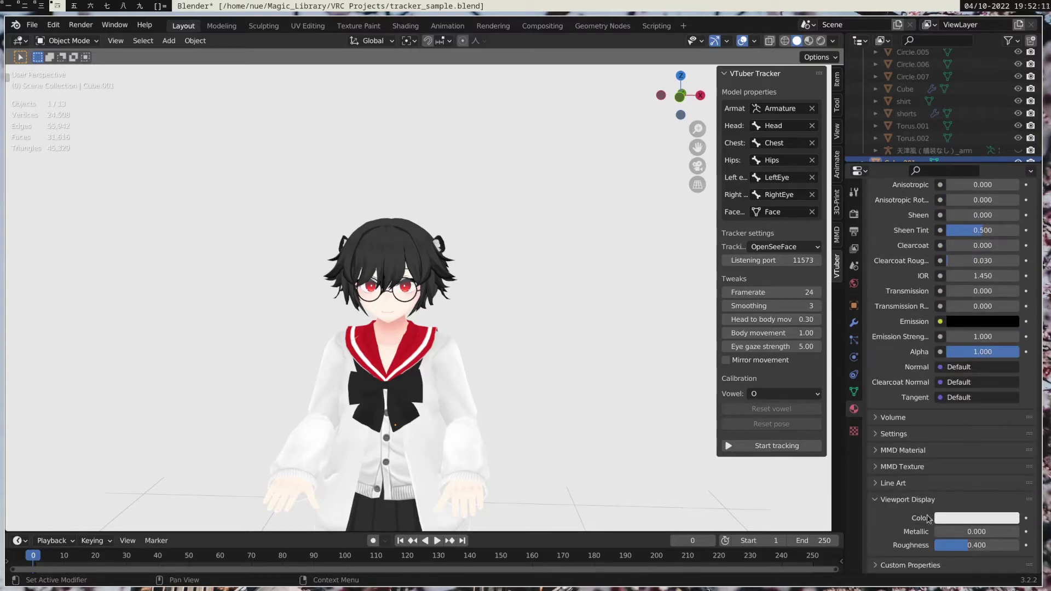
Set the material's viewport display colour to full green (G 1) and start live tracking.
{"action": "left_click", "coordinate": [958, 521]}
{"action": "left_click_drag", "start_coordinate": [929, 376], "coordinate": [915, 367]}
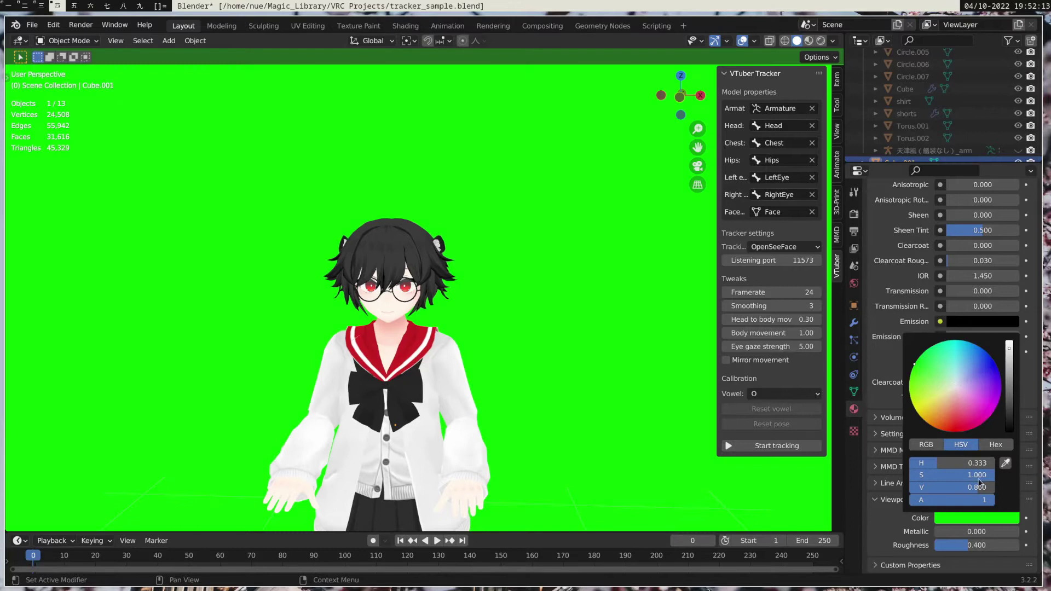
{"action": "left_click_drag", "start_coordinate": [979, 476], "coordinate": [985, 487]}
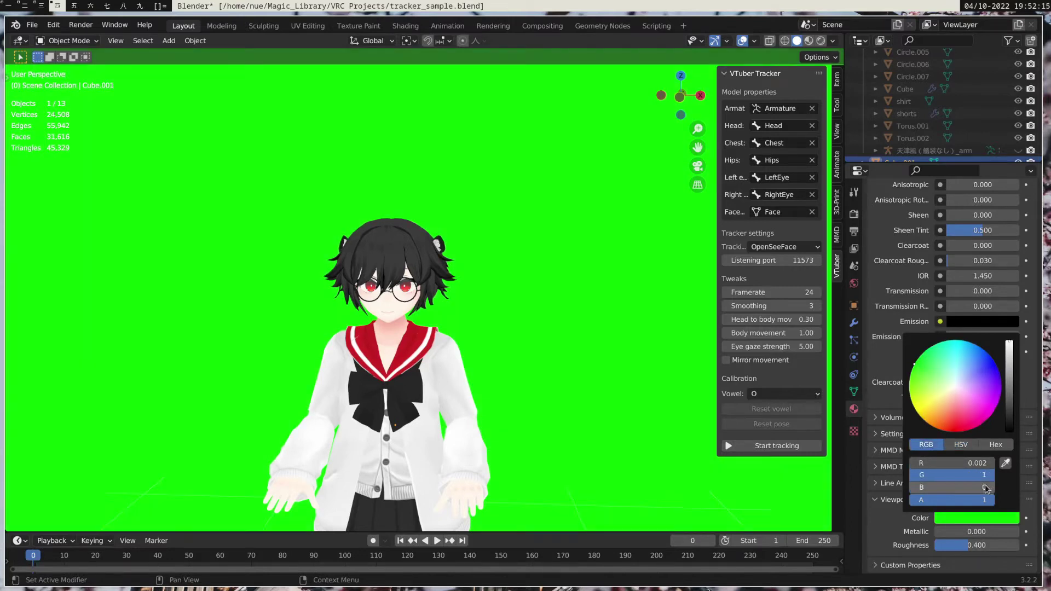
{"action": "scroll", "coordinate": [454, 352], "scroll_direction": "up", "scroll_amount": 2}
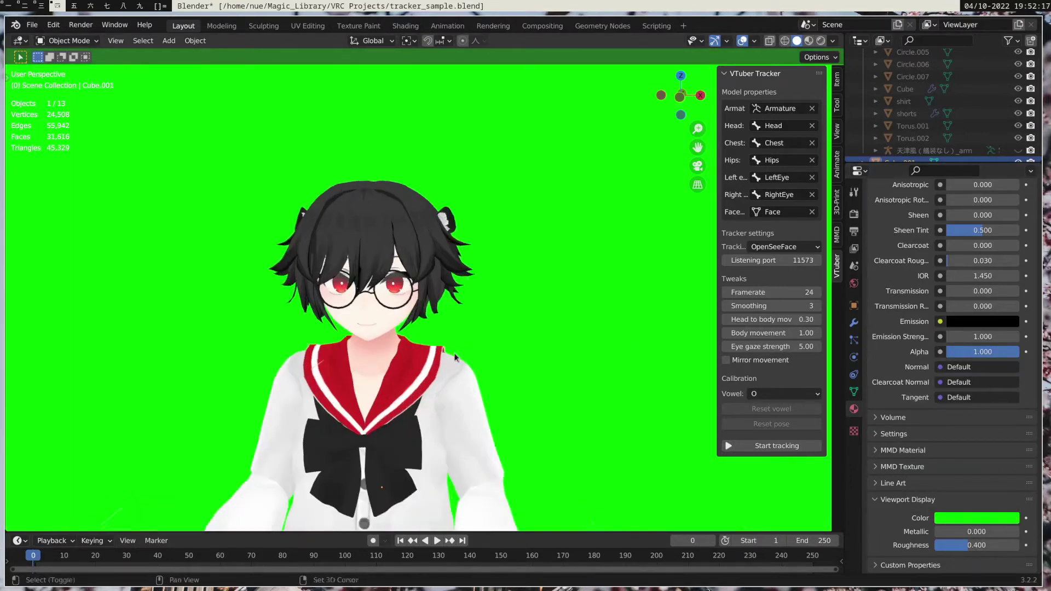
{"action": "scroll", "coordinate": [504, 349], "scroll_direction": "up", "scroll_amount": 2}
{"action": "left_click", "coordinate": [763, 446]}
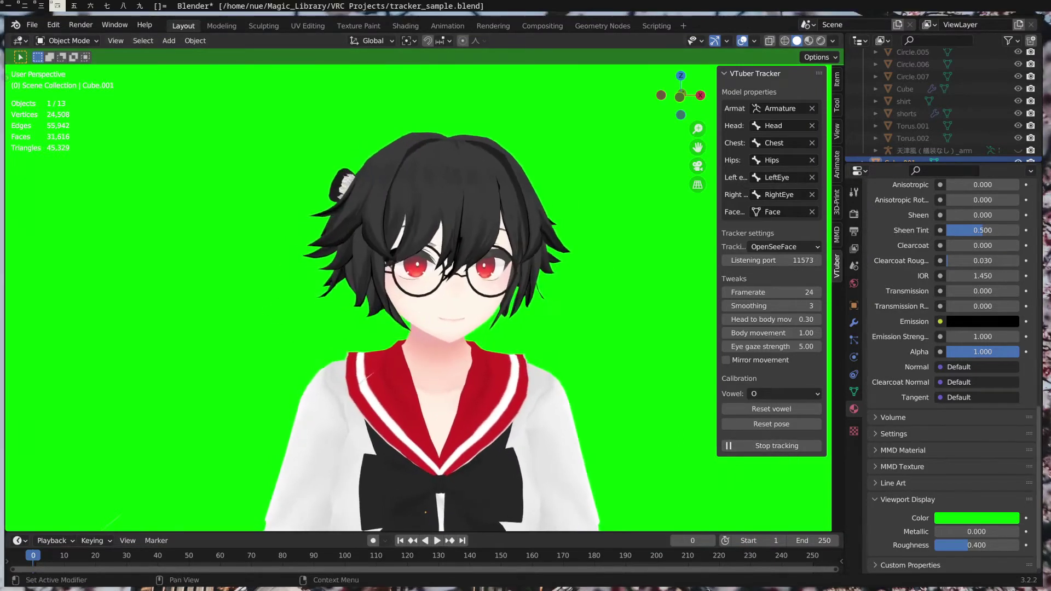
In OBS, add a Window Capture (Xcomposite) source of the Blender window.
{"action": "key", "text": "alt+Tab"}
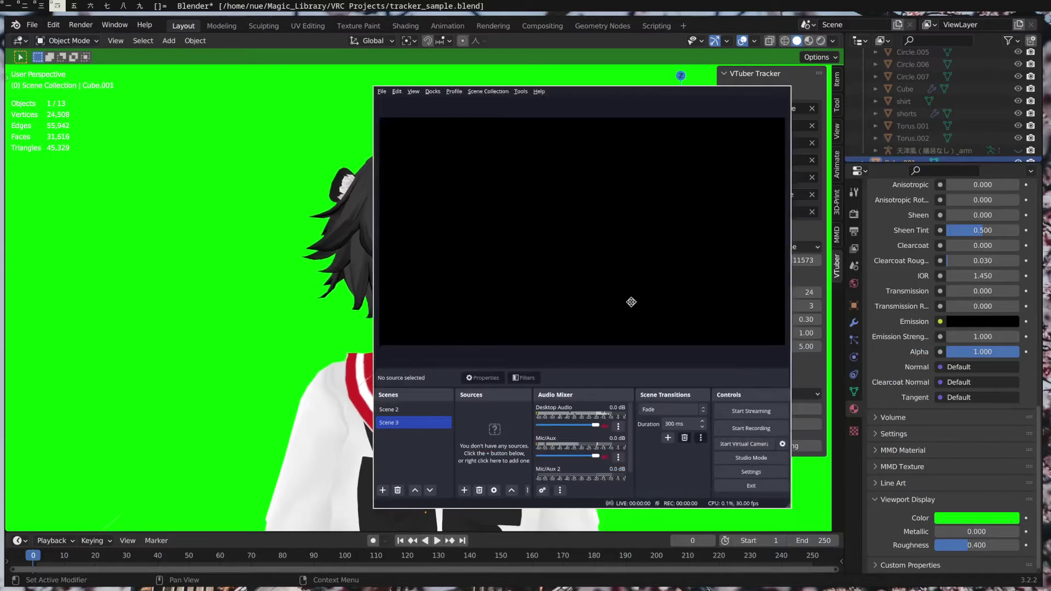
{"action": "left_click_drag", "start_coordinate": [808, 410], "coordinate": [343, 480]}
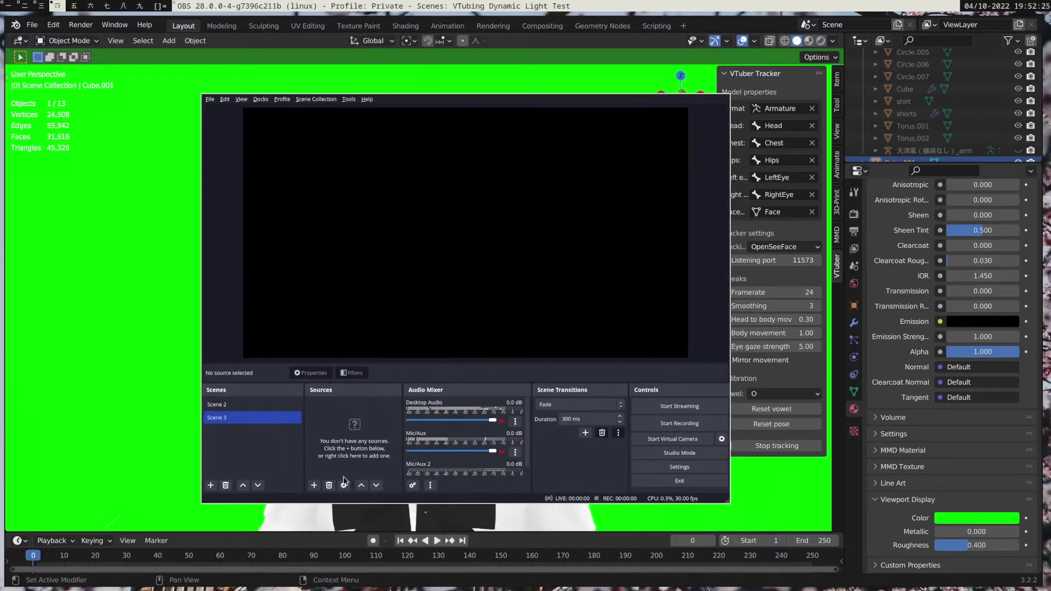
{"action": "left_click", "coordinate": [314, 485]}
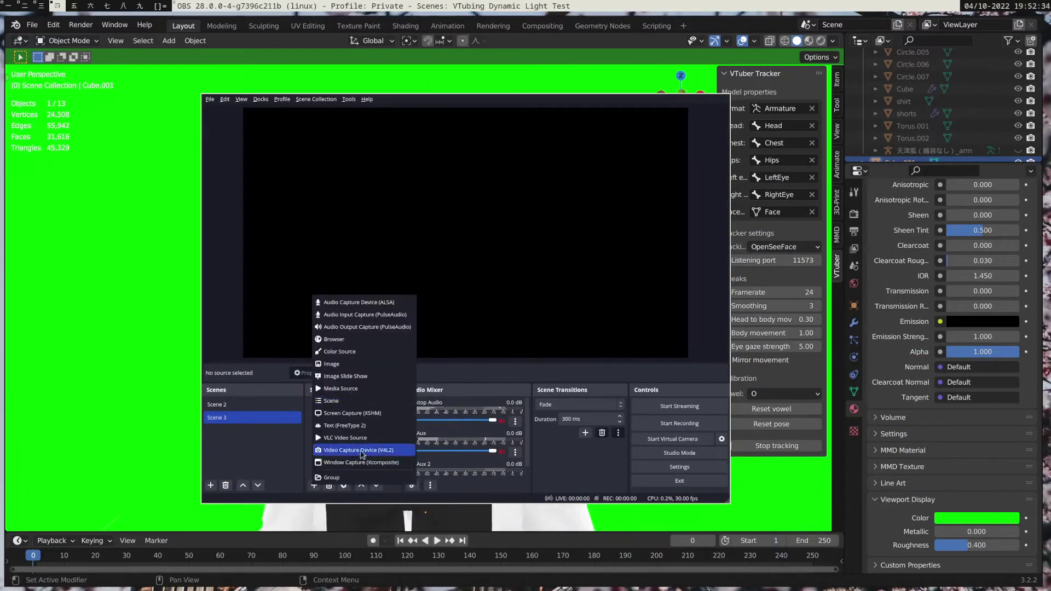
{"action": "left_click", "coordinate": [362, 468]}
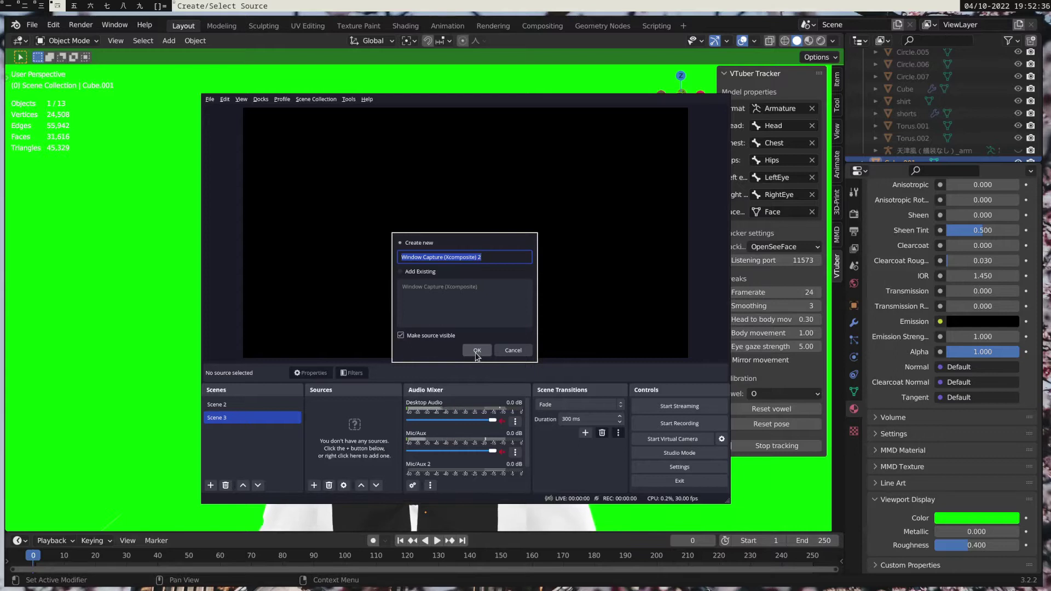
{"action": "left_click", "coordinate": [478, 352]}
{"action": "left_click", "coordinate": [564, 407]}
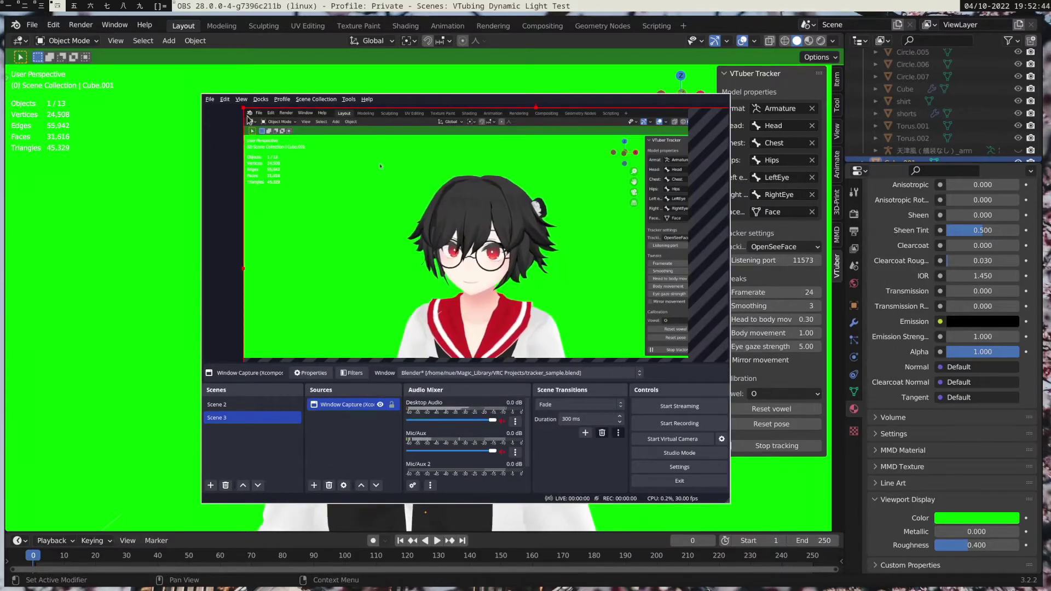
Shrink and crop the capture to the avatar, move it lower right, and open its filters.
{"action": "mouse_move", "coordinate": [242, 107]}
{"action": "left_mouse_down"}
{"action": "mouse_move", "coordinate": [470, 235]}
{"action": "mouse_move", "coordinate": [296, 129]}
{"action": "left_mouse_up"}
{"action": "left_click_drag", "start_coordinate": [646, 228], "coordinate": [523, 239]}
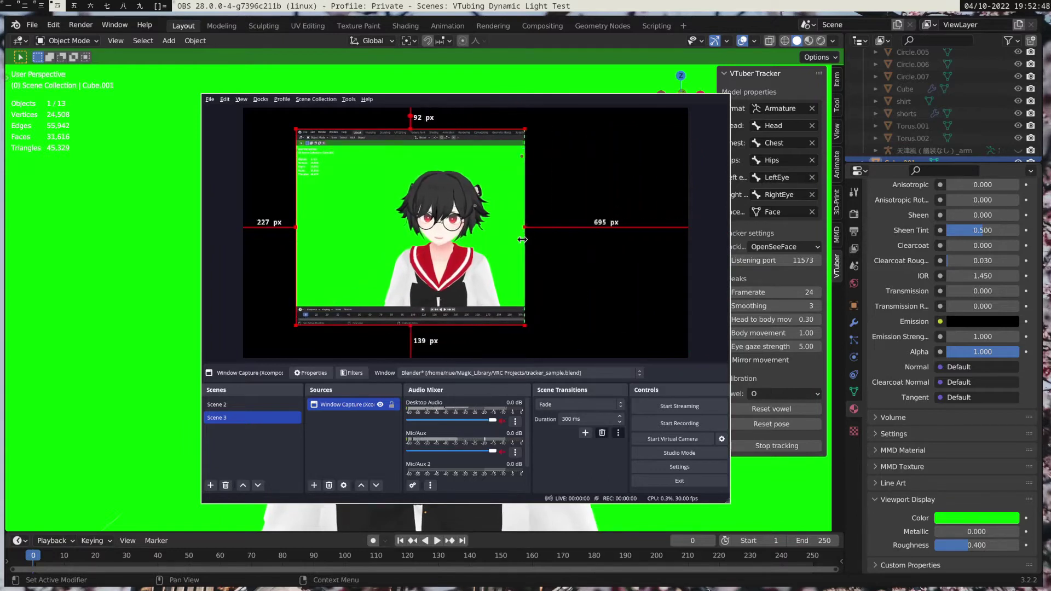
{"action": "left_click_drag", "start_coordinate": [404, 318], "coordinate": [400, 269]}
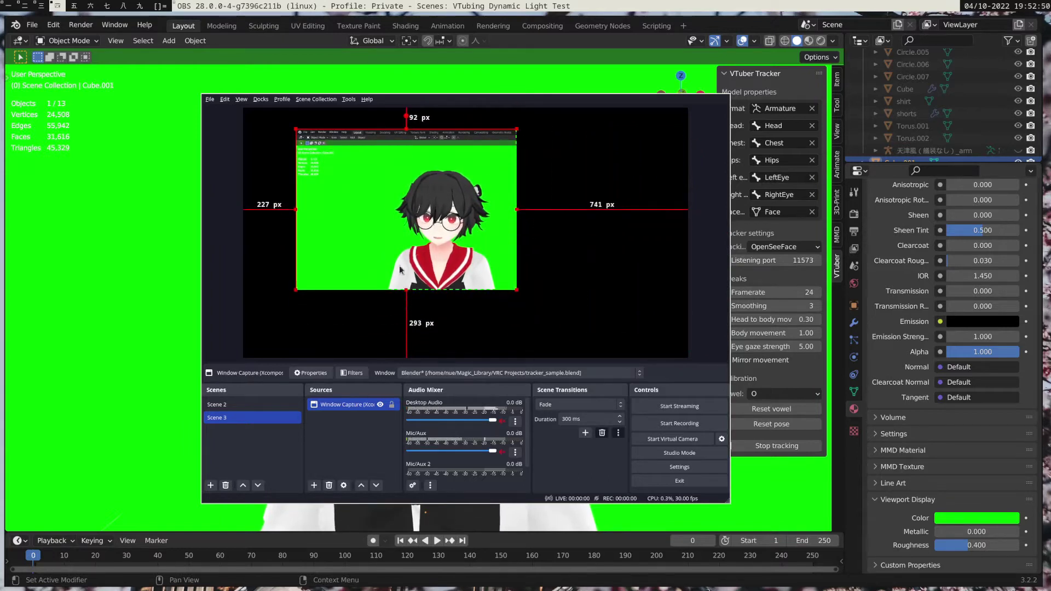
{"action": "left_click_drag", "start_coordinate": [323, 210], "coordinate": [352, 211], "text": "alt"}
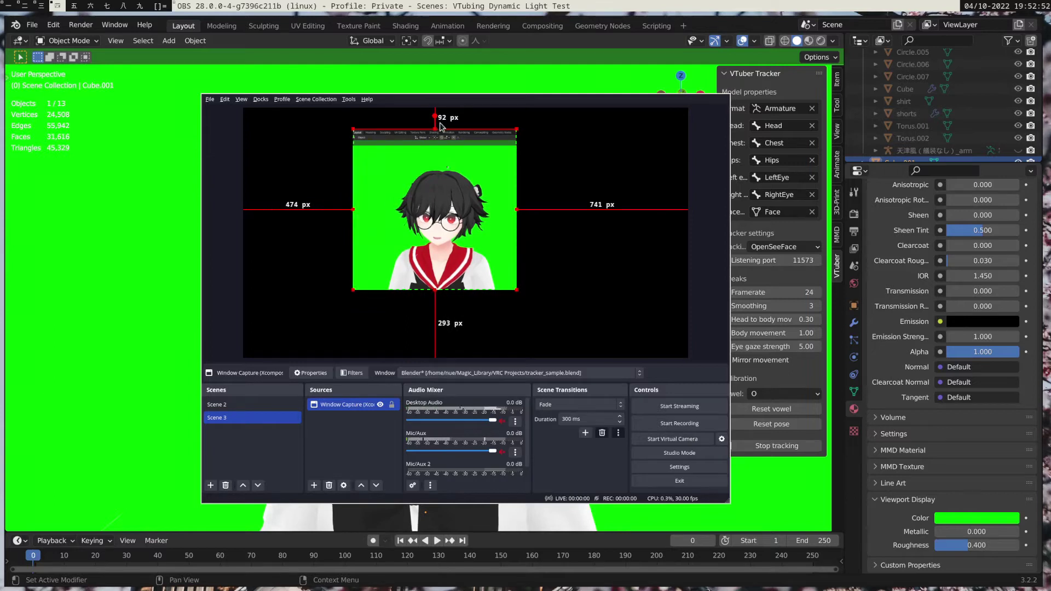
{"action": "left_click_drag", "start_coordinate": [435, 130], "coordinate": [437, 152], "text": "alt"}
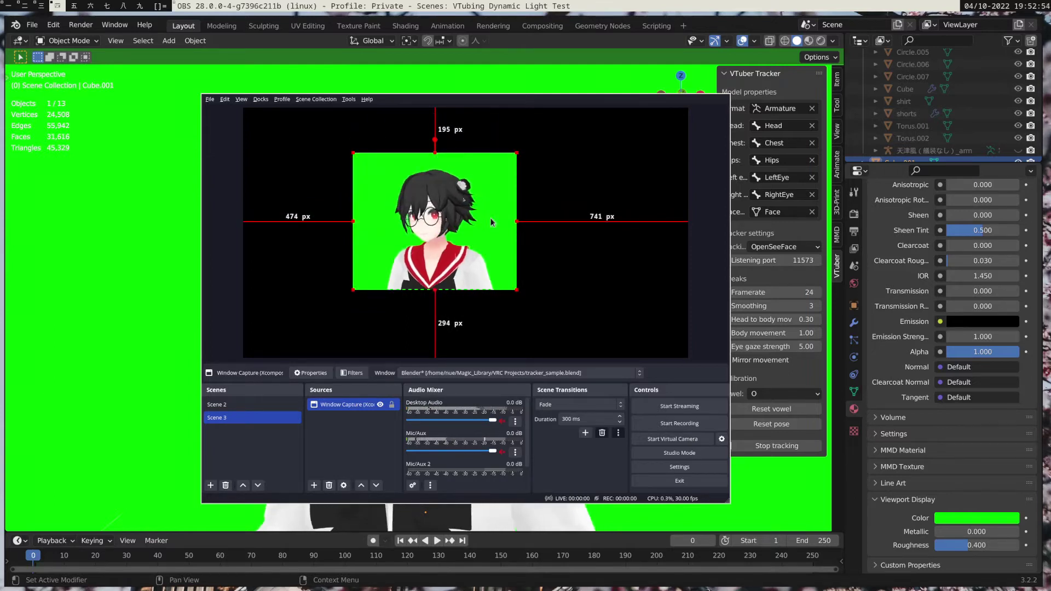
{"action": "left_click_drag", "start_coordinate": [498, 229], "coordinate": [629, 292]}
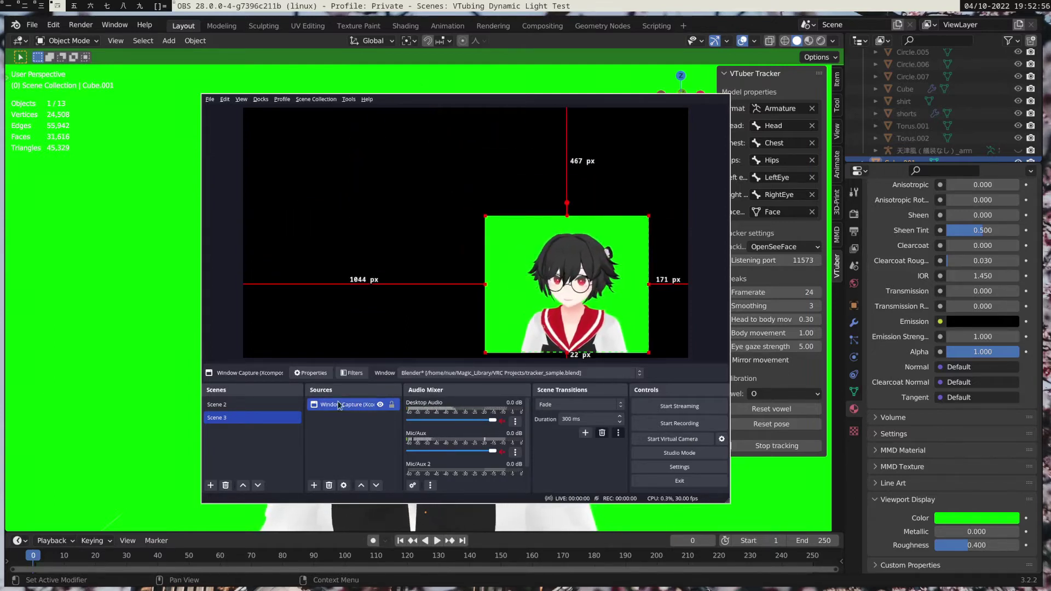
{"action": "left_click", "coordinate": [356, 377]}
{"action": "left_click", "coordinate": [307, 436]}
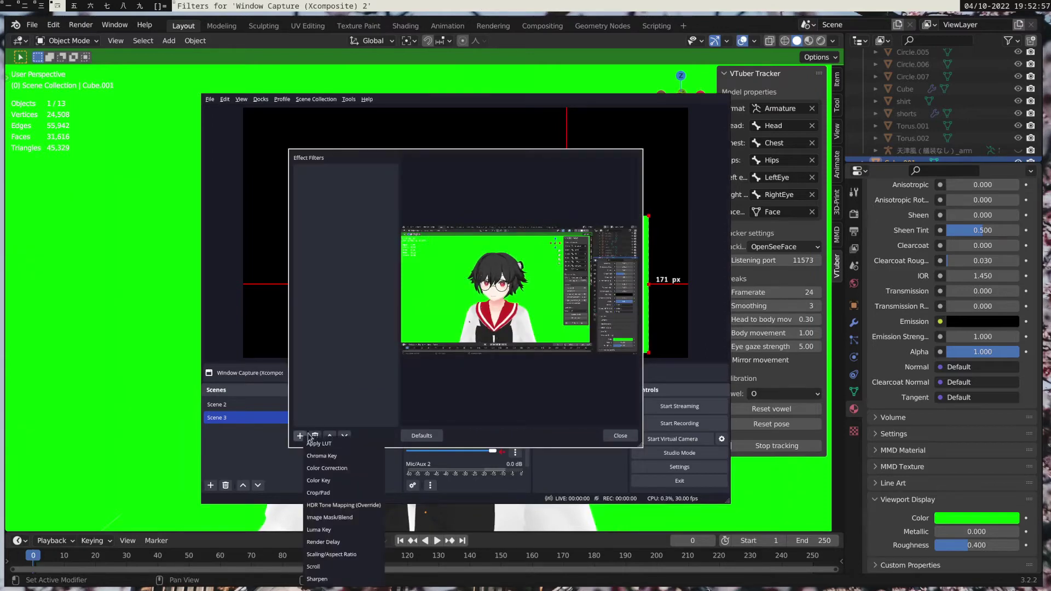
Add a Chroma Key filter to the window capture with its default name.
{"action": "left_click", "coordinate": [344, 458]}
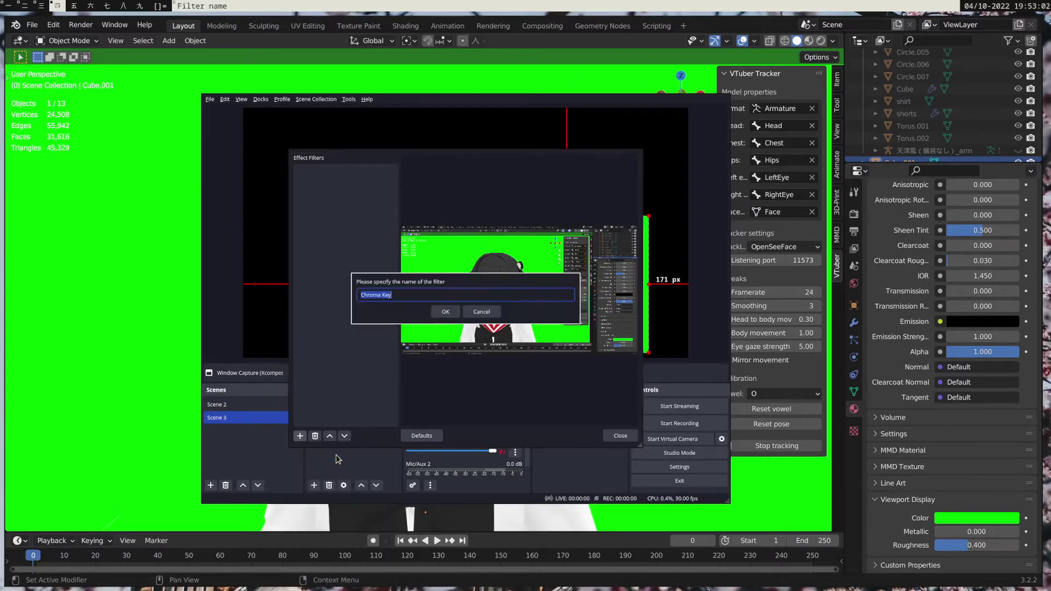
{"action": "key", "text": "Return"}
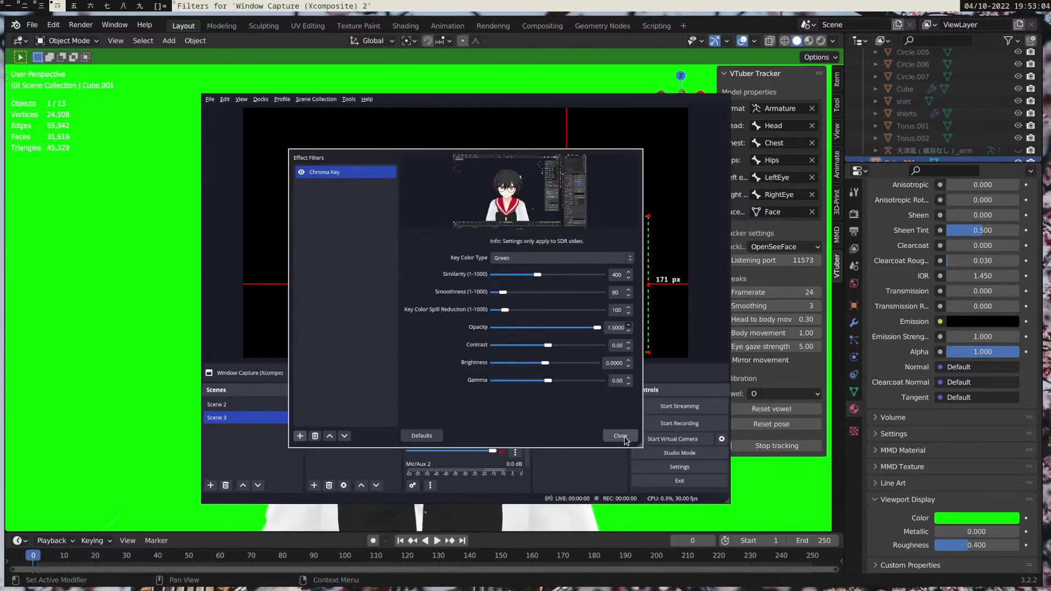
{"action": "left_click", "coordinate": [620, 435]}
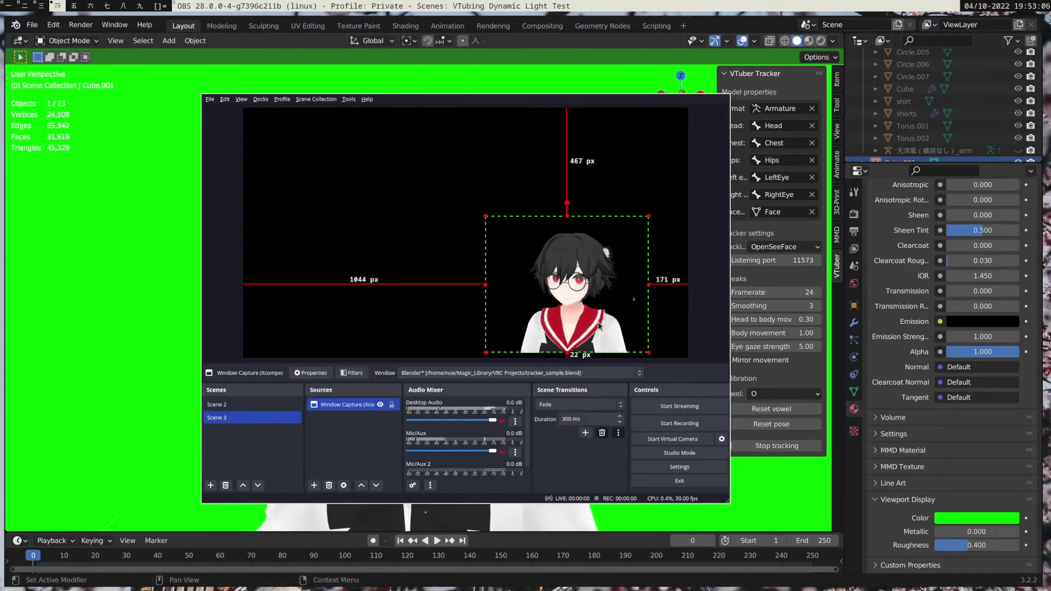
Snap the keyed avatar capture to the right edge, then return to Blender.
{"action": "left_click_drag", "start_coordinate": [577, 324], "coordinate": [614, 335]}
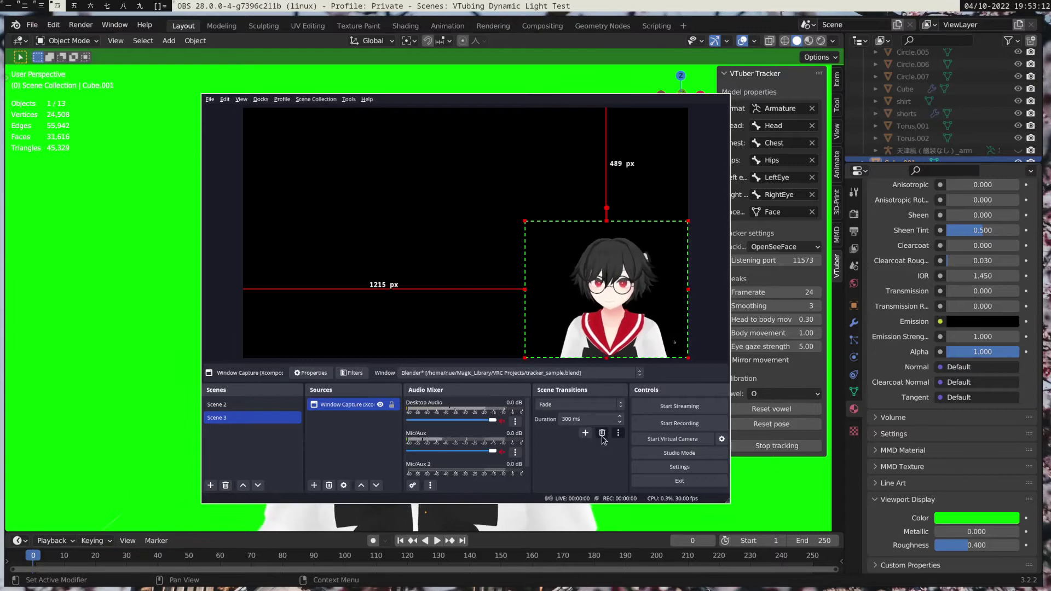
{"action": "key", "text": "super+shift+space"}
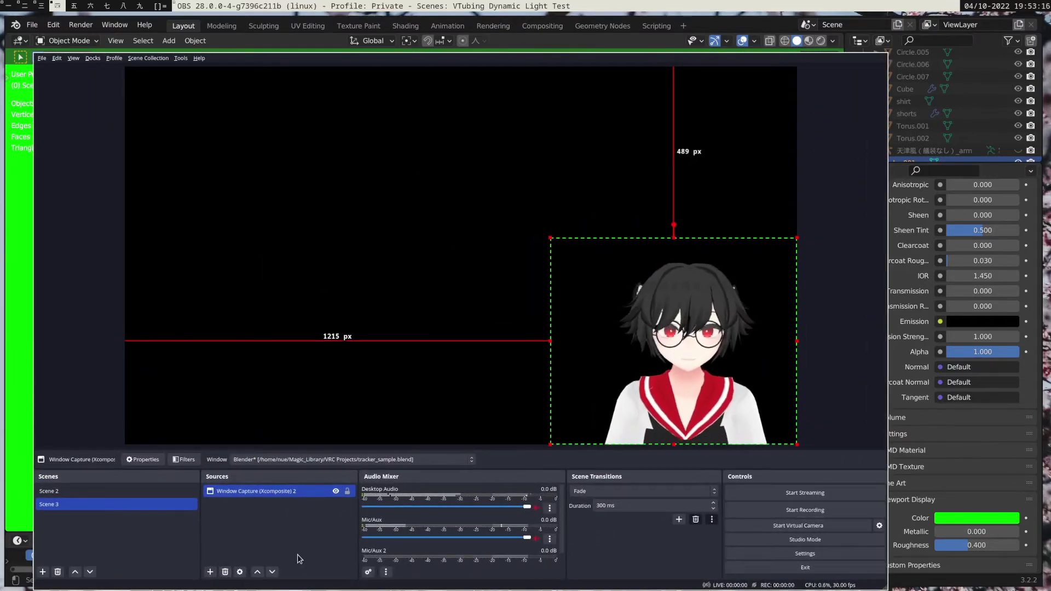
{"action": "key", "text": "super+shift+space"}
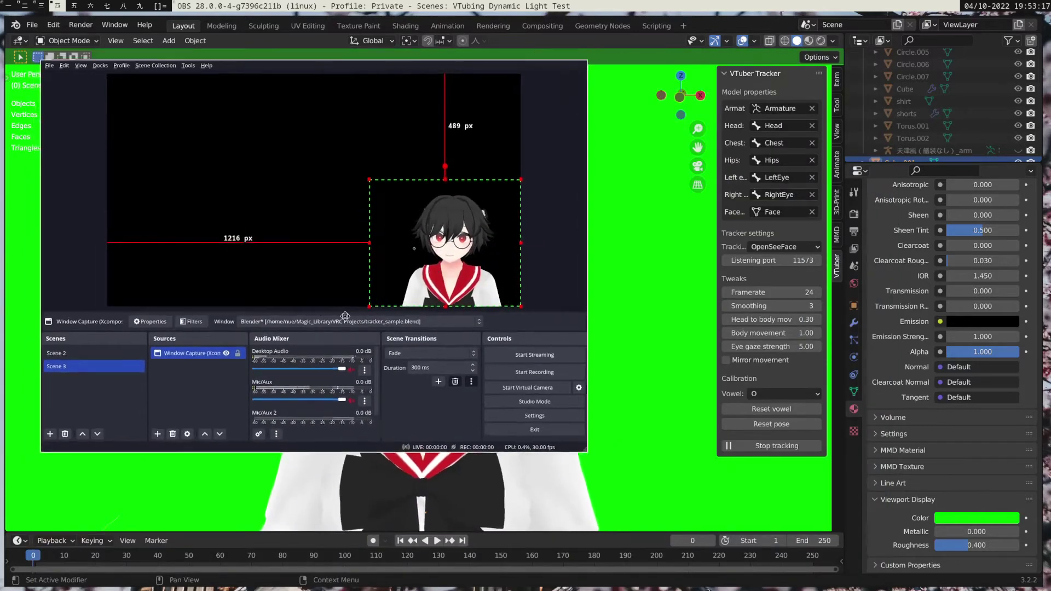
{"action": "key", "text": "super+minus"}
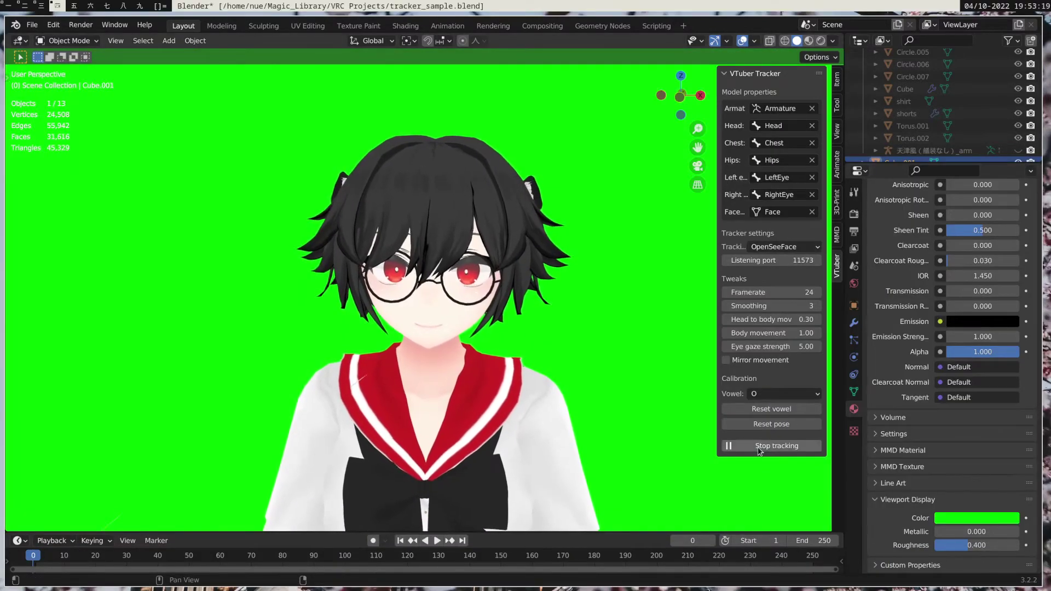
Switch the tracking source to VTube Studio/MeowFace, start tracking, and reset the avatar's pose.
{"action": "key", "text": "Escape"}
{"action": "left_click", "coordinate": [775, 251]}
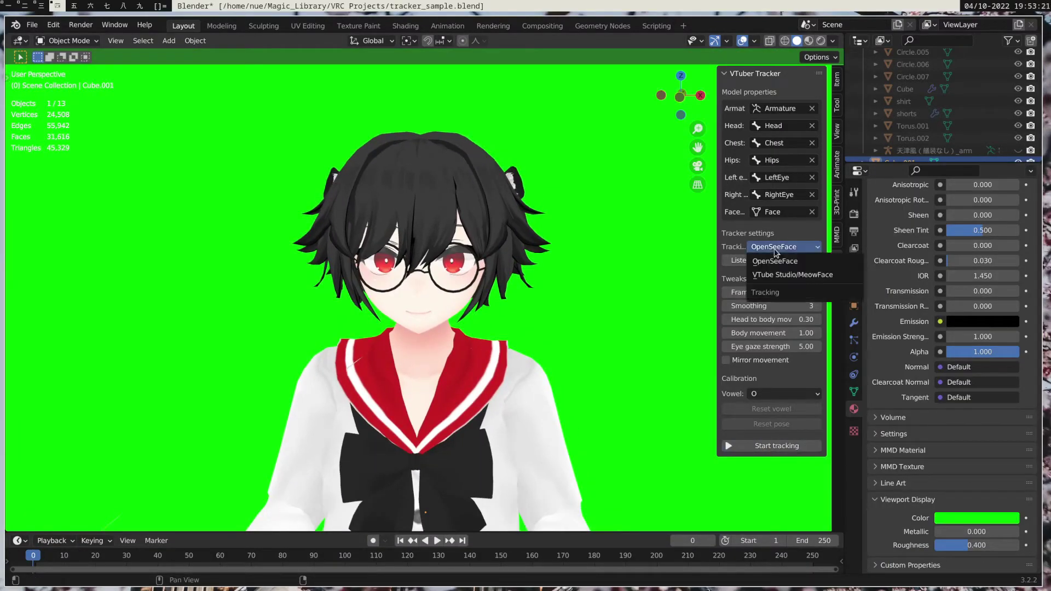
{"action": "left_click", "coordinate": [771, 280]}
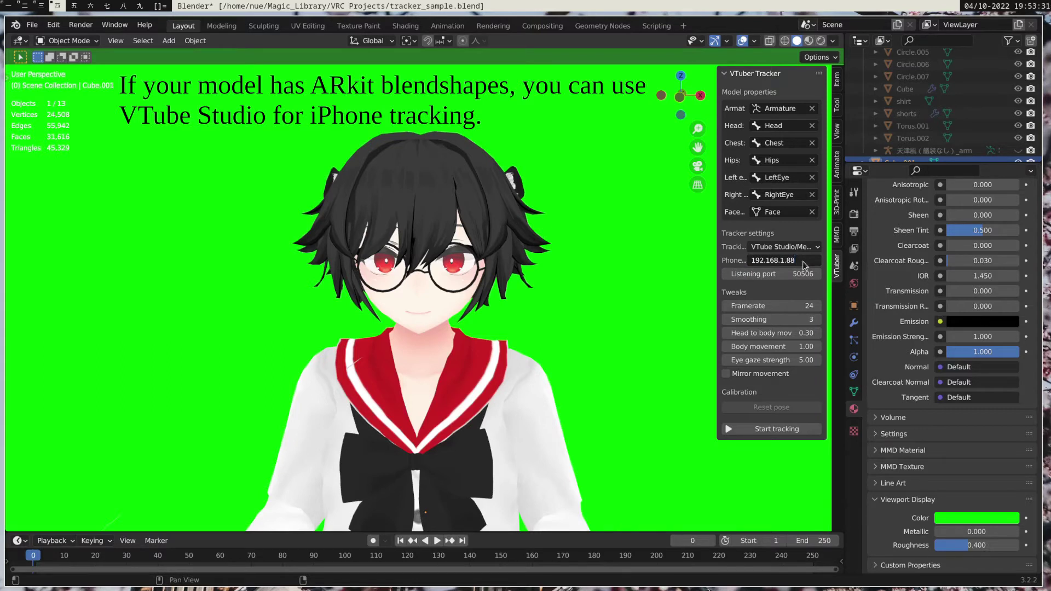
{"action": "left_click", "coordinate": [770, 430]}
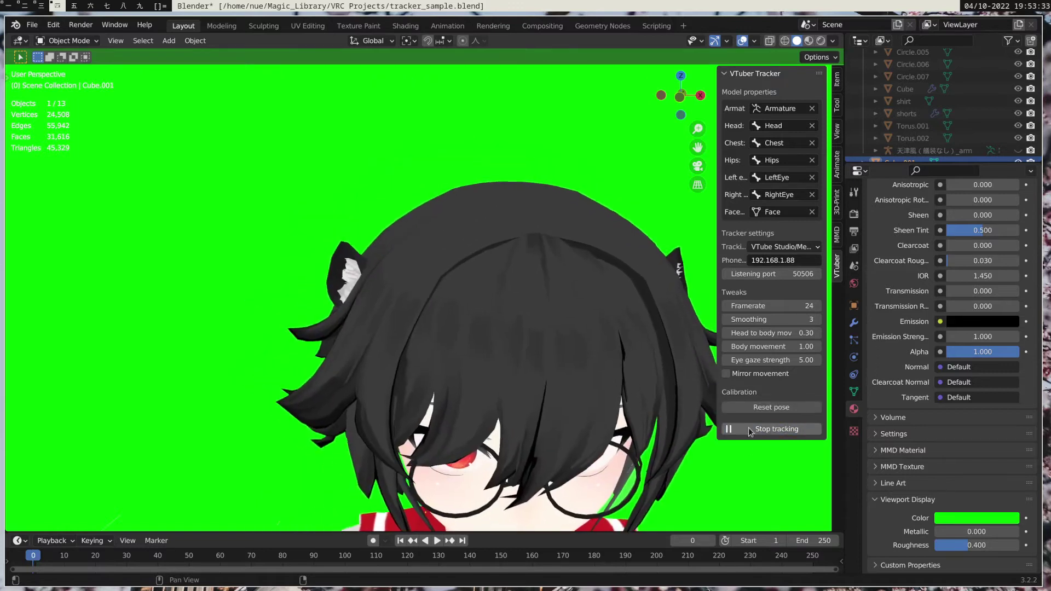
{"action": "left_click", "coordinate": [756, 408]}
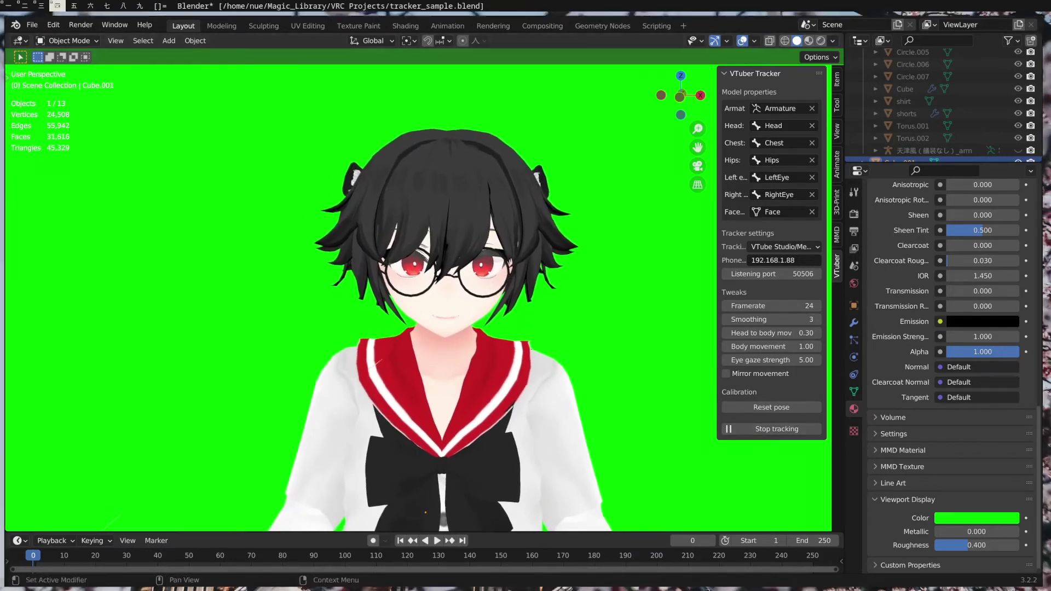
Stop tracking, then start live tracking on each newly loaded avatar model.
{"action": "left_click", "coordinate": [763, 430]}
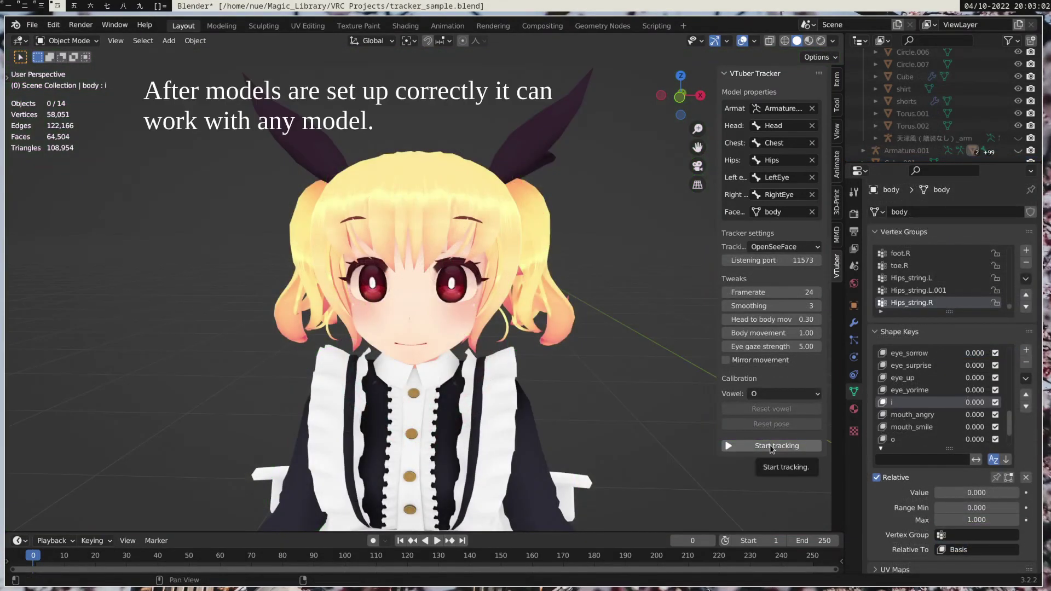
{"action": "left_click", "coordinate": [772, 446]}
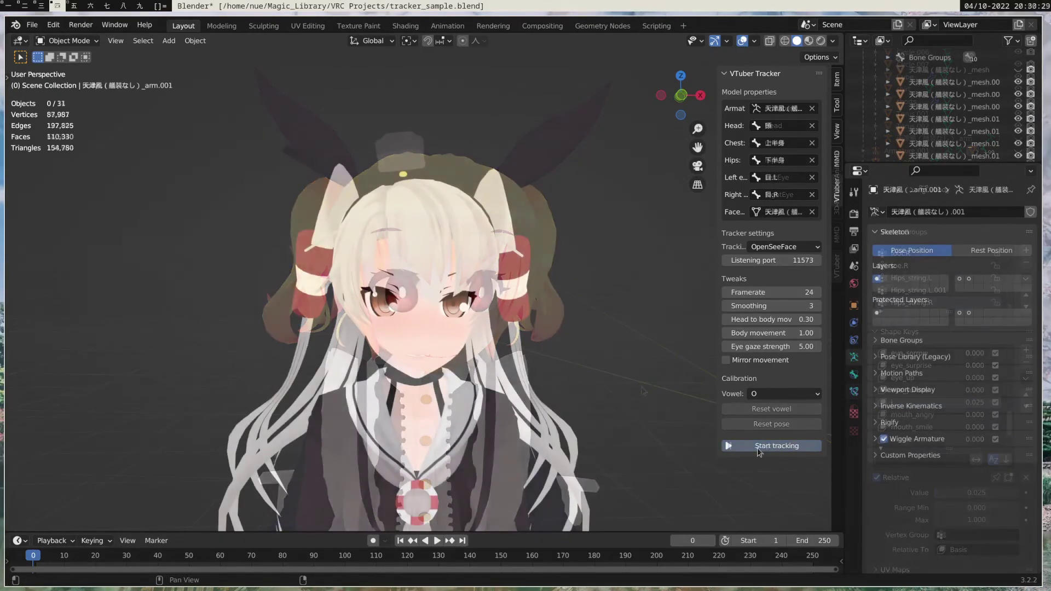
{"action": "left_click", "coordinate": [759, 451]}
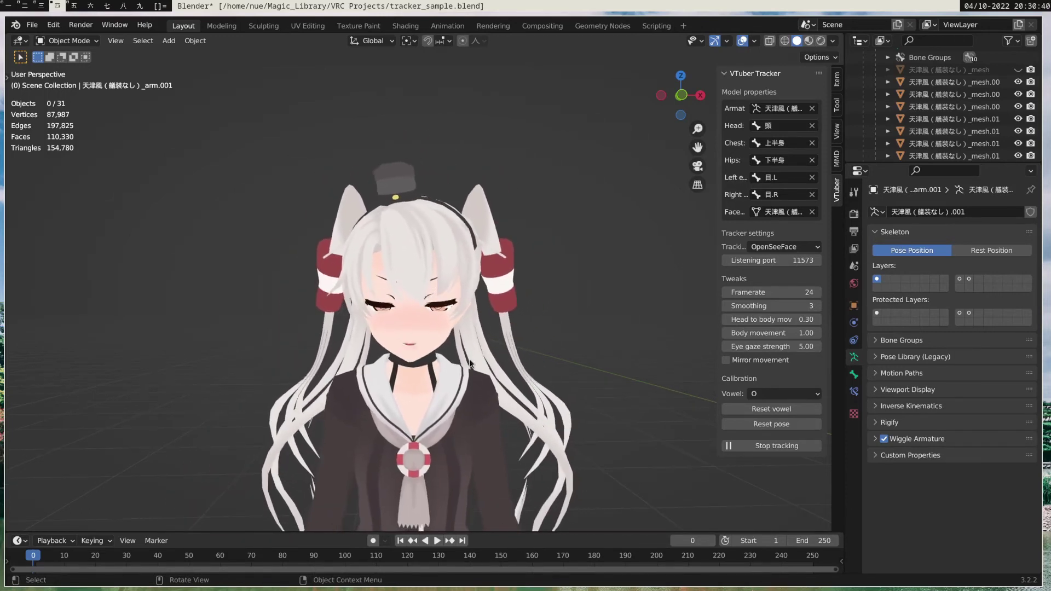
Pan the view up to frame the white-haired avatar and stop live tracking.
{"action": "middle_click_drag", "start_coordinate": [469, 376], "coordinate": [469, 272], "text": "shift"}
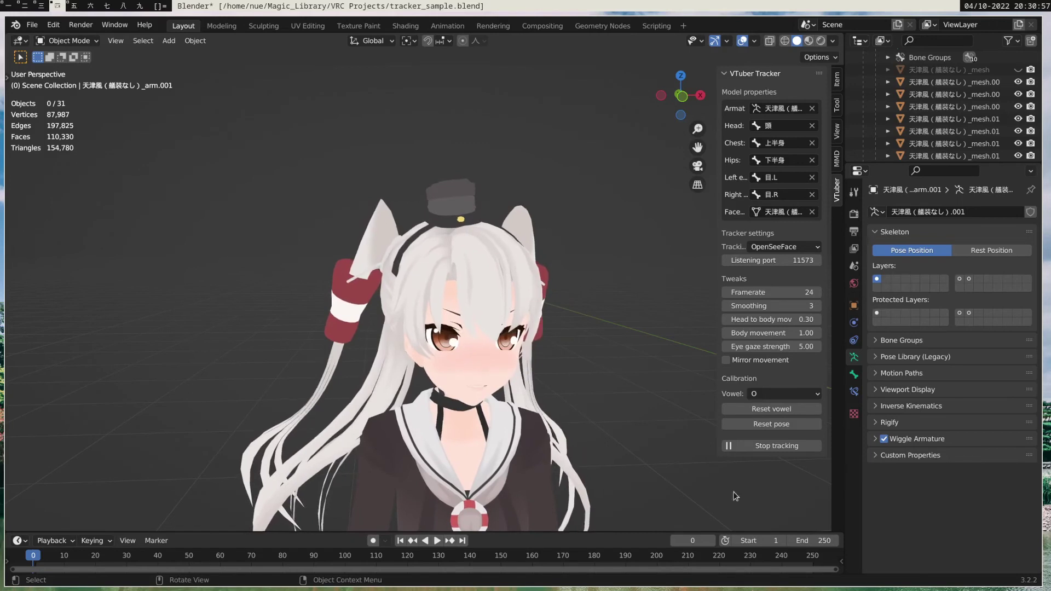
{"action": "left_click", "coordinate": [769, 446]}
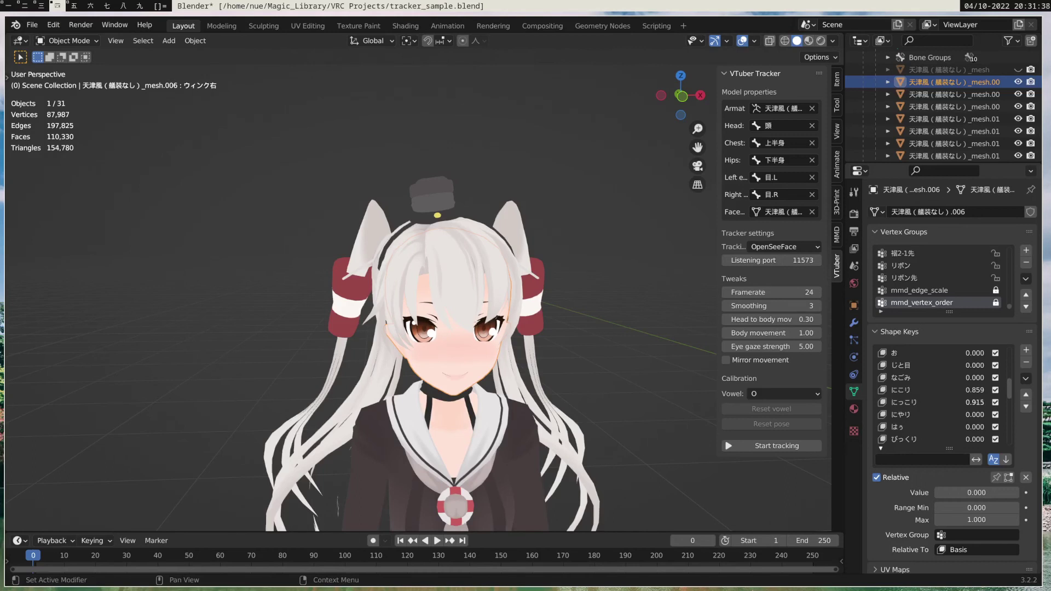
Restart VTuber Tracker face tracking so the white-haired avatar resumes following the face.
{"action": "left_click", "coordinate": [758, 446]}
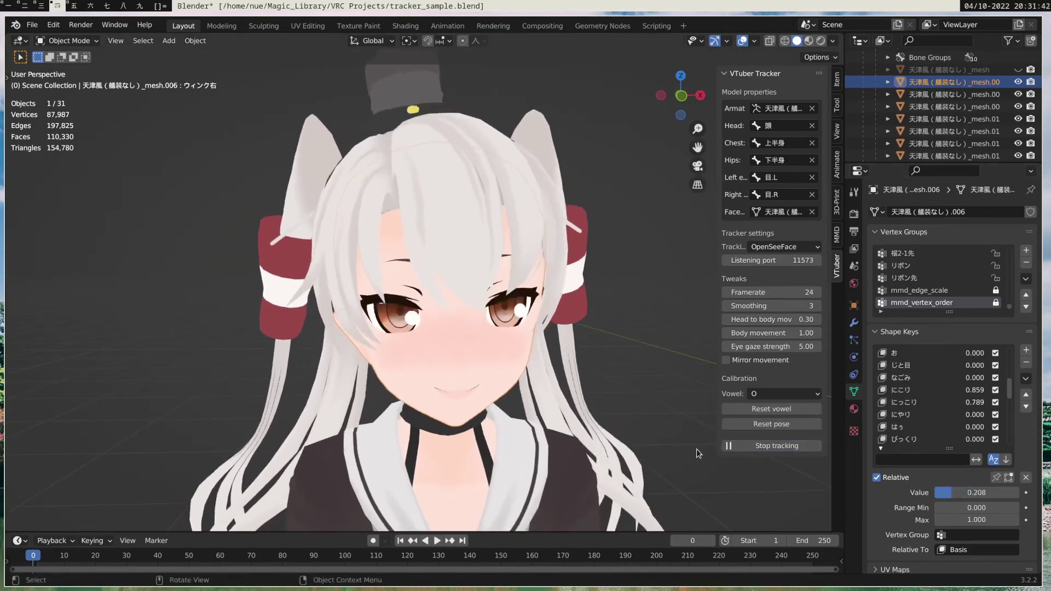